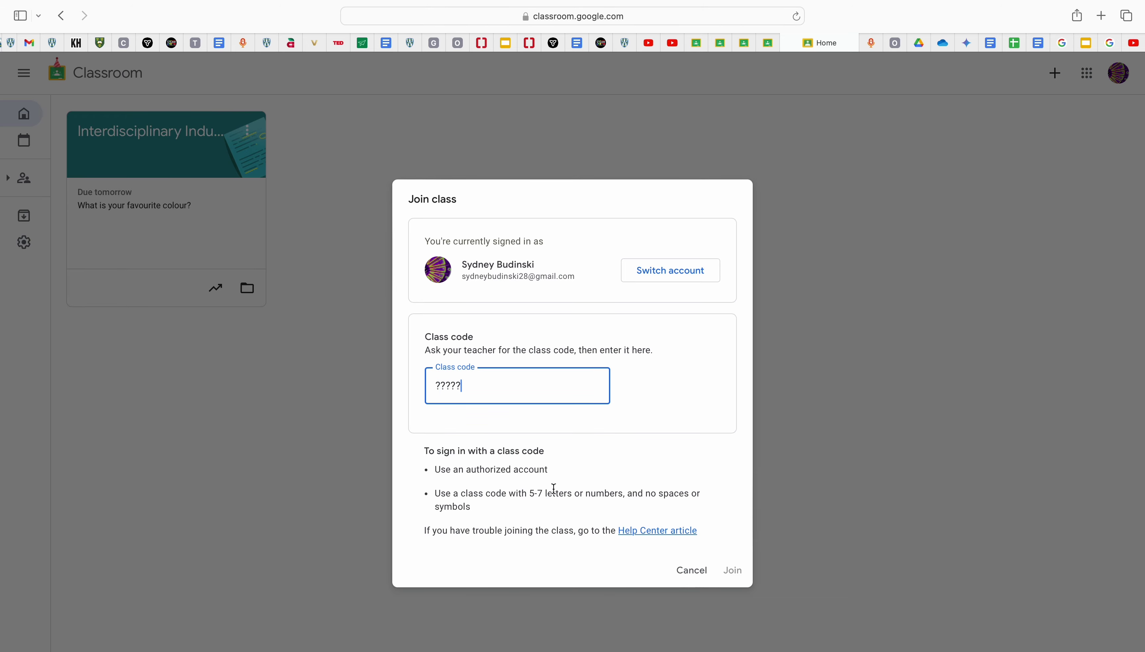
Step: Cancel the Join class dialog without joining and stay on the classes home page
left_click(692, 586)
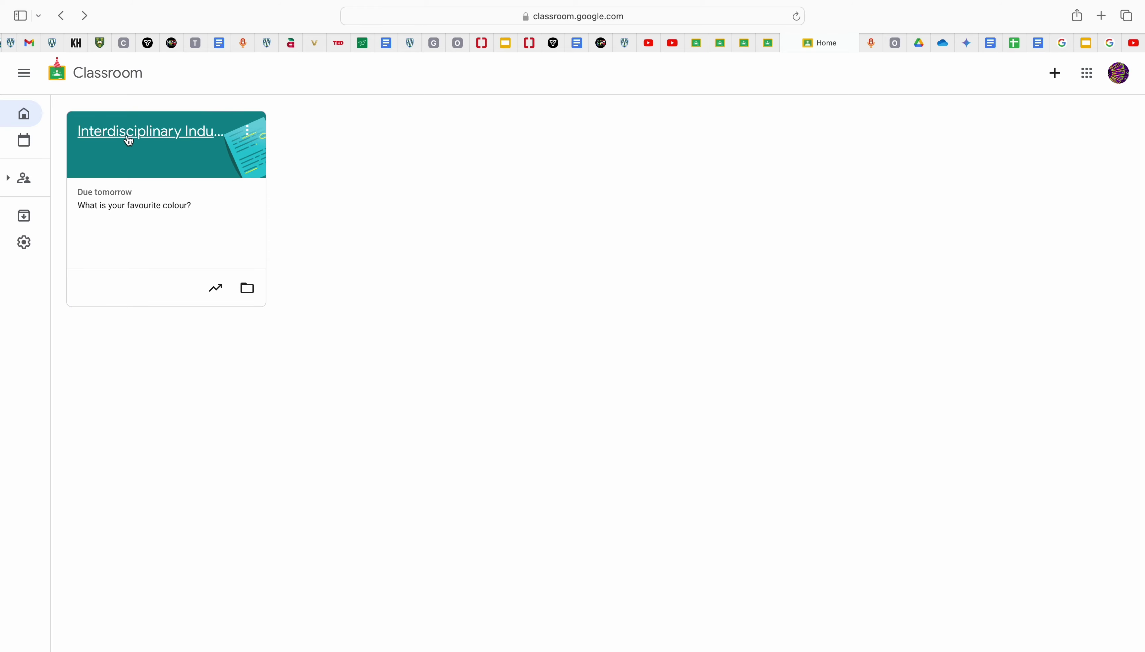
left_click(129, 138)
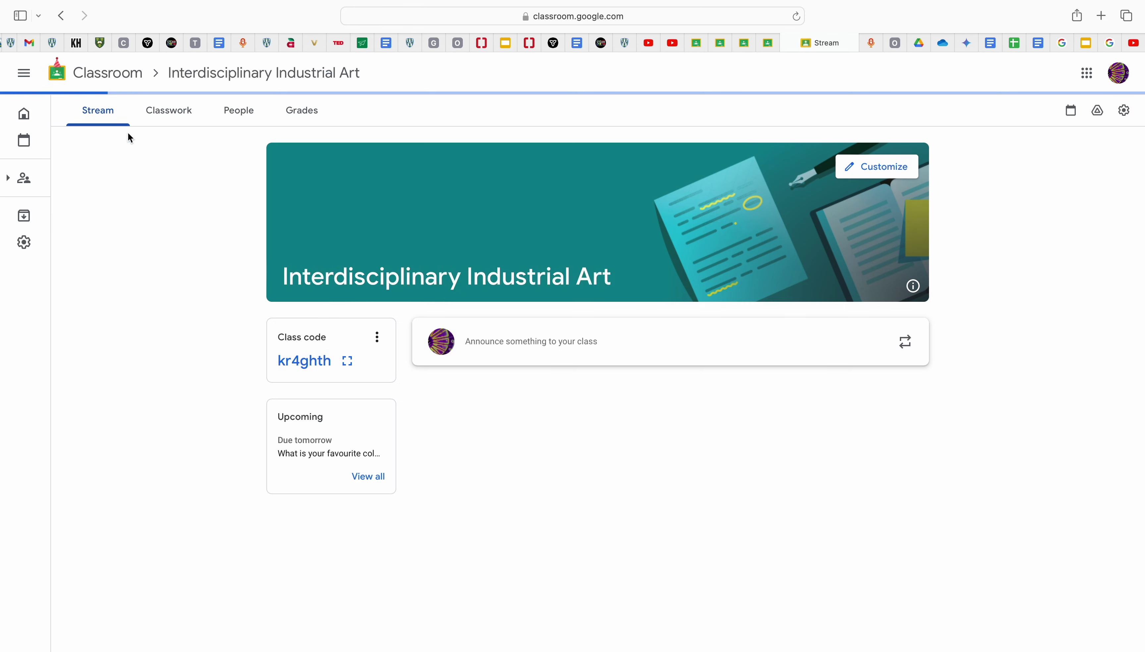
left_click(255, 120)
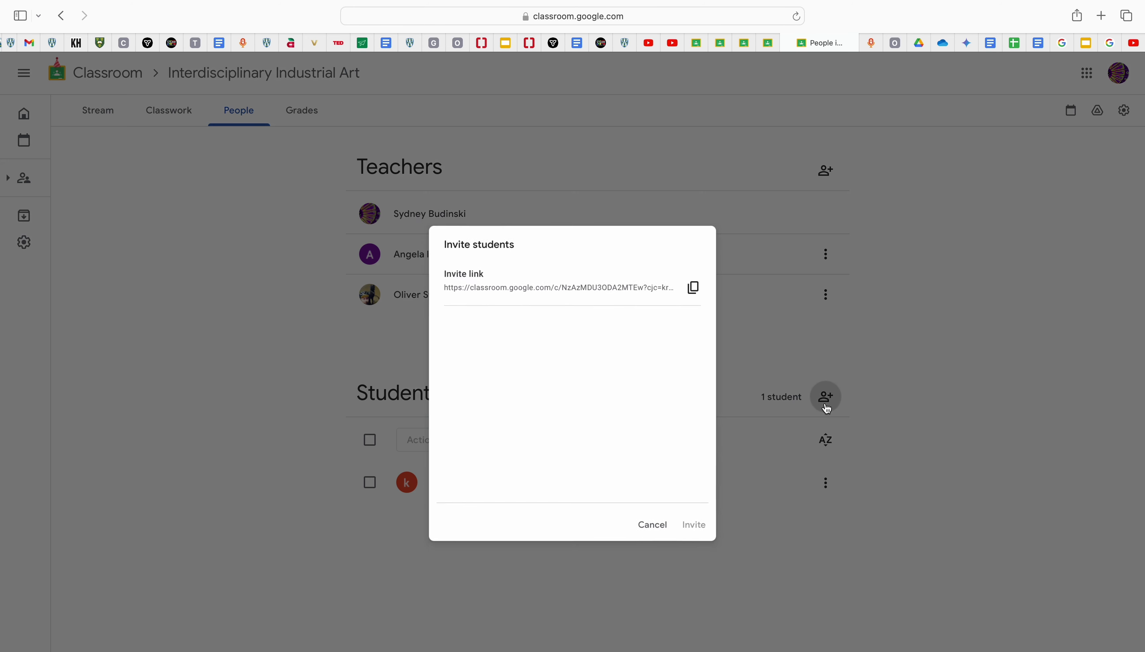
left_click(825, 399)
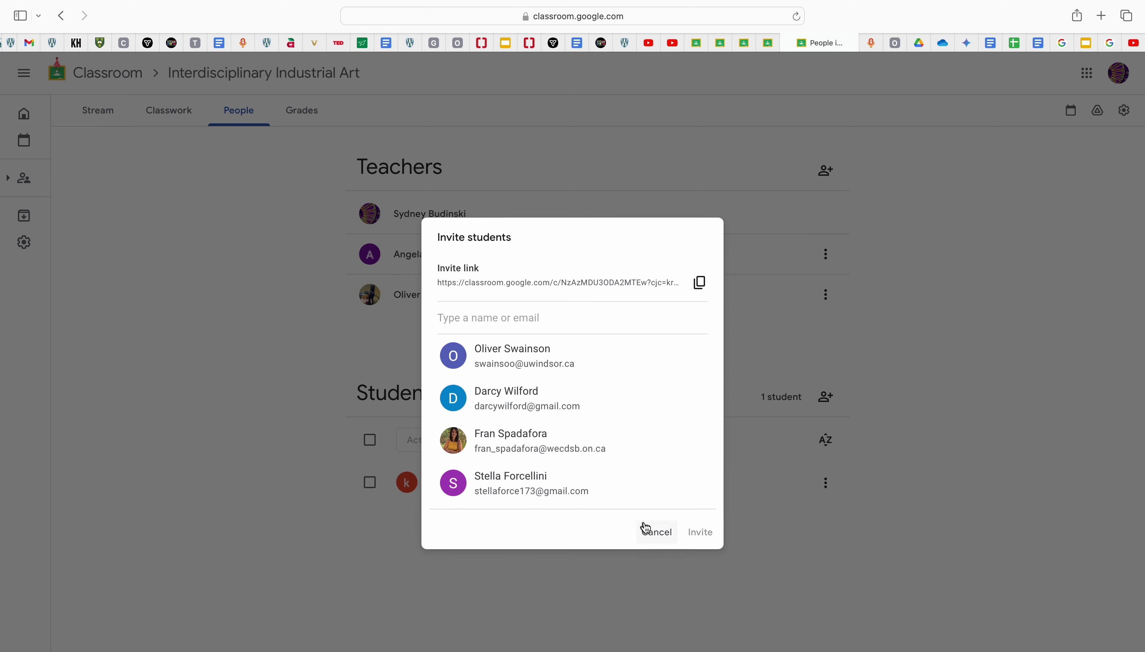
left_click(651, 533)
left_click(116, 120)
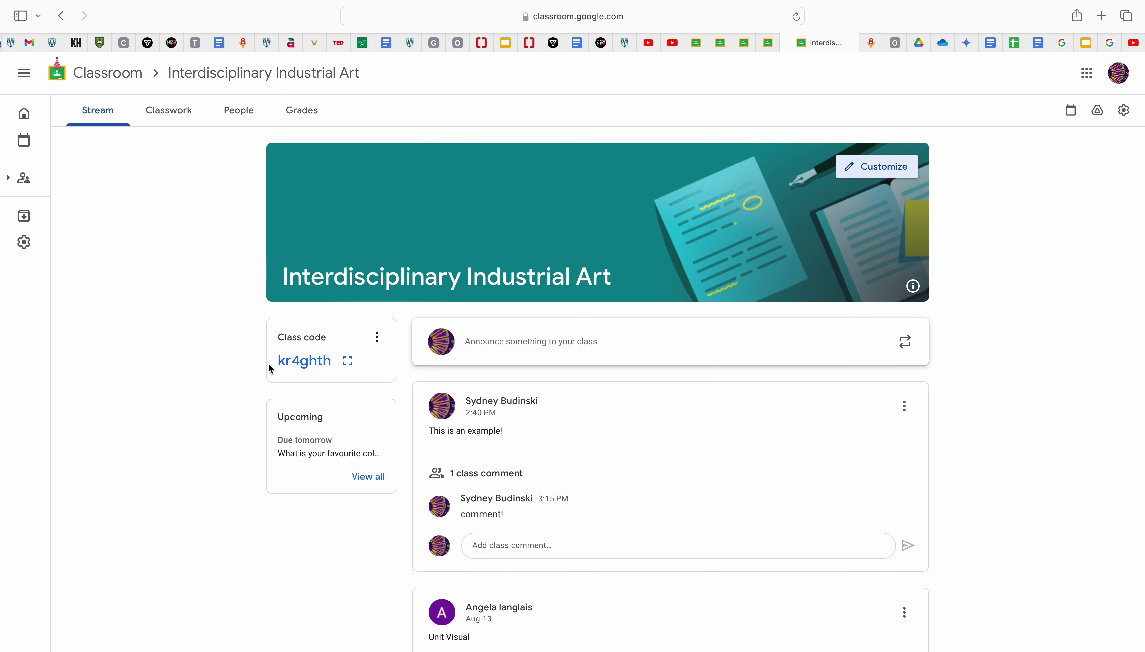
left_click_drag(274, 361, 335, 371)
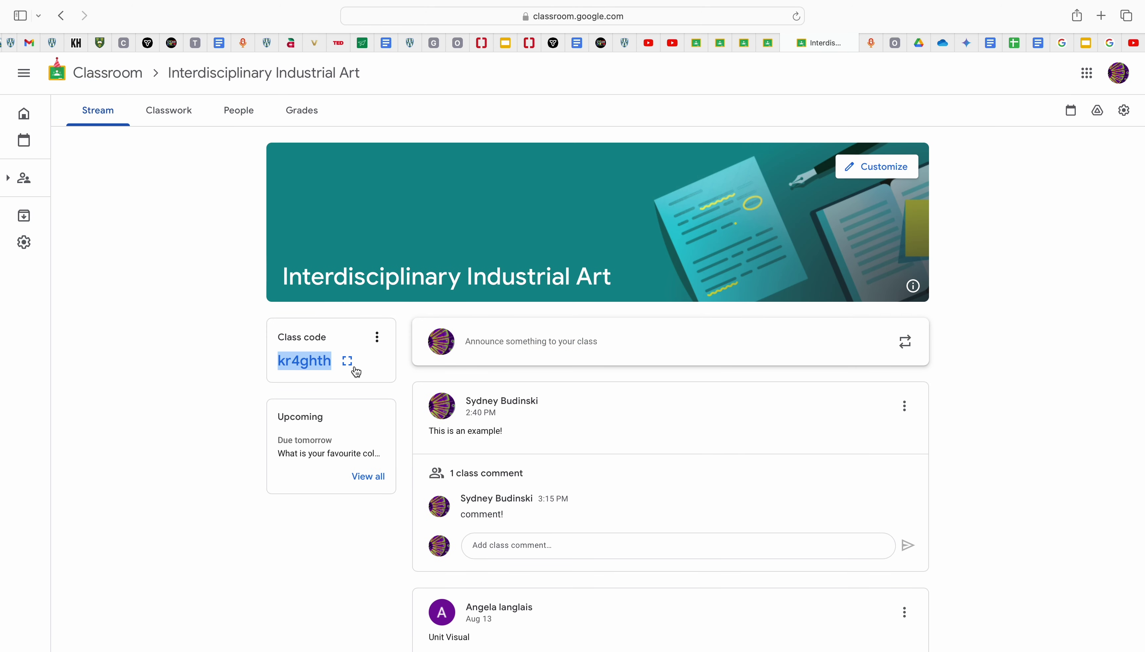
Step: Start and cancel both a teacher invite and a student invite, then go back to Stream
left_click(237, 114)
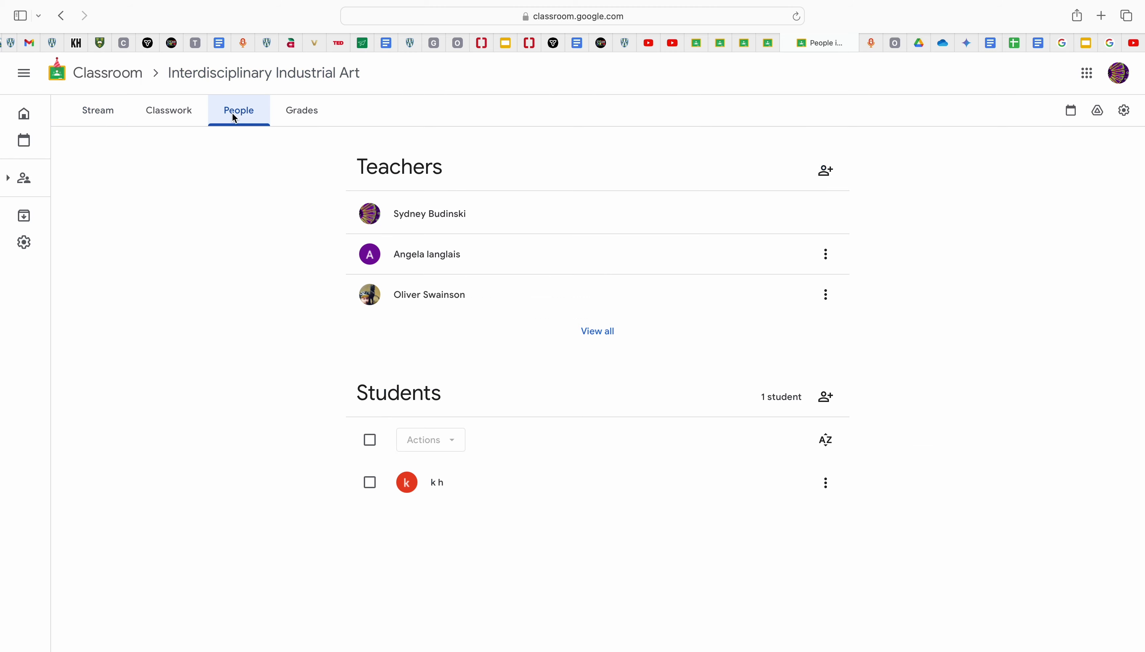
left_click(829, 175)
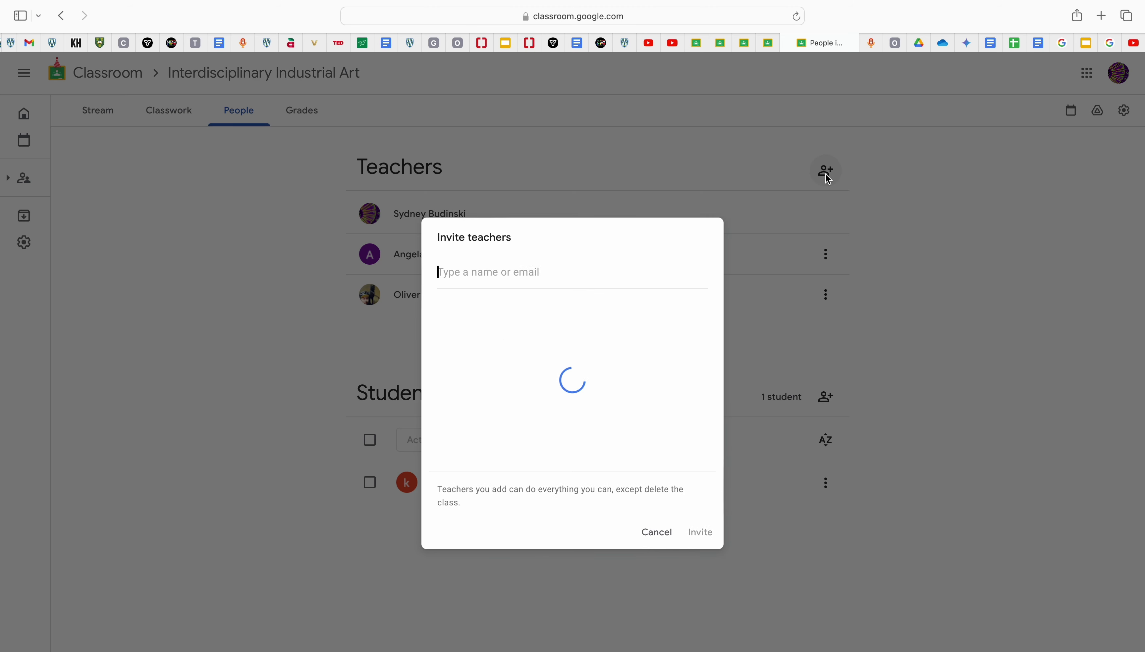
type("this")
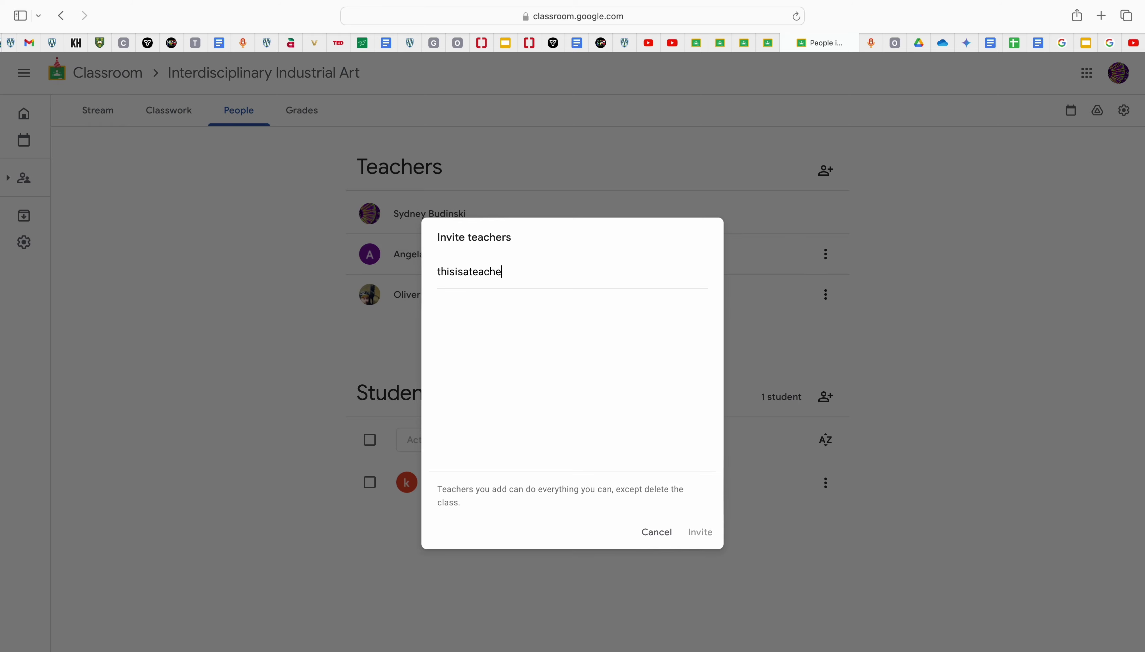
type("isat")
key("BackSpace")
key("BackSpace")
key("BackSpace")
key("BackSpace")
key("BackSpace")
key("BackSpace")
key("BackSpace")
key("BackSpace")
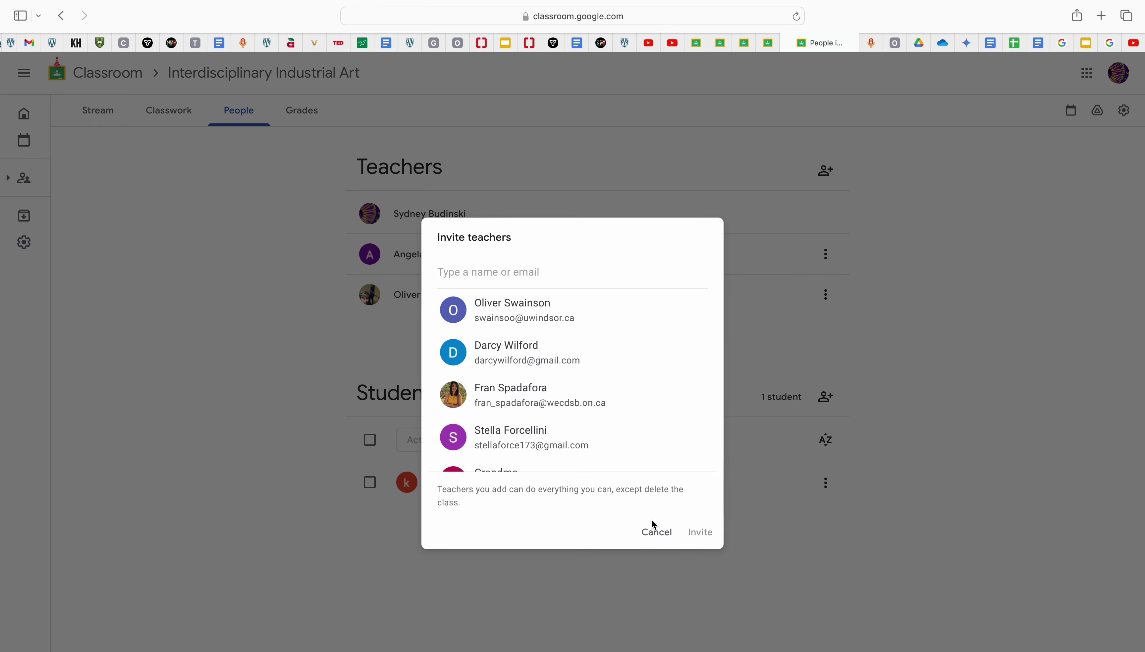
left_click(653, 536)
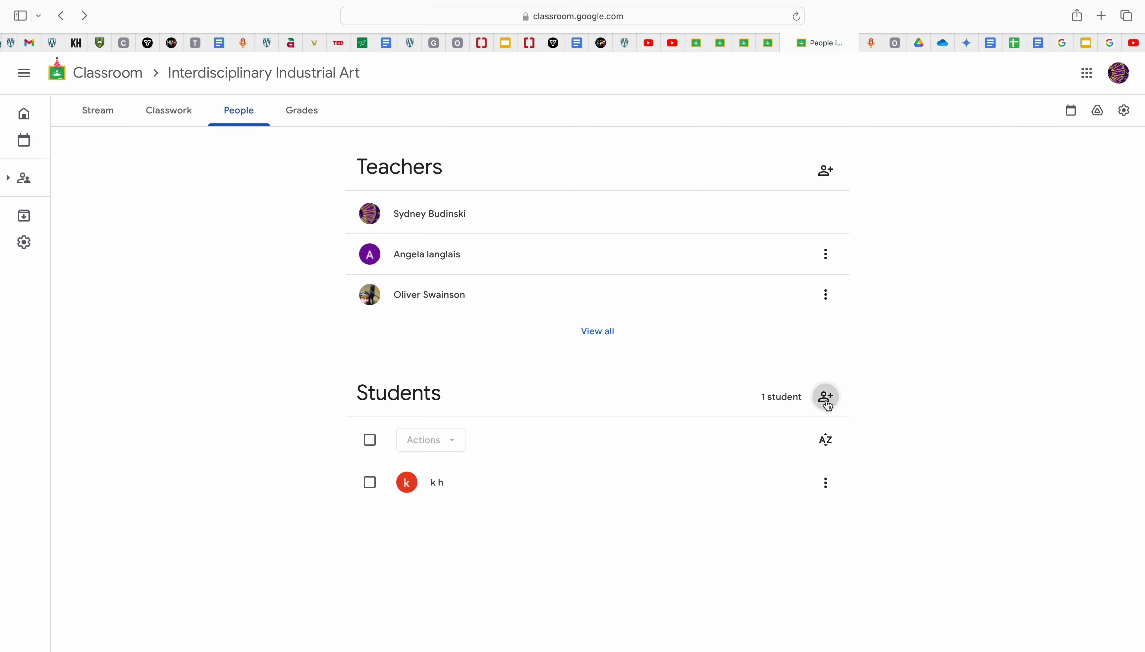
left_click(825, 397)
type("thisisastudent")
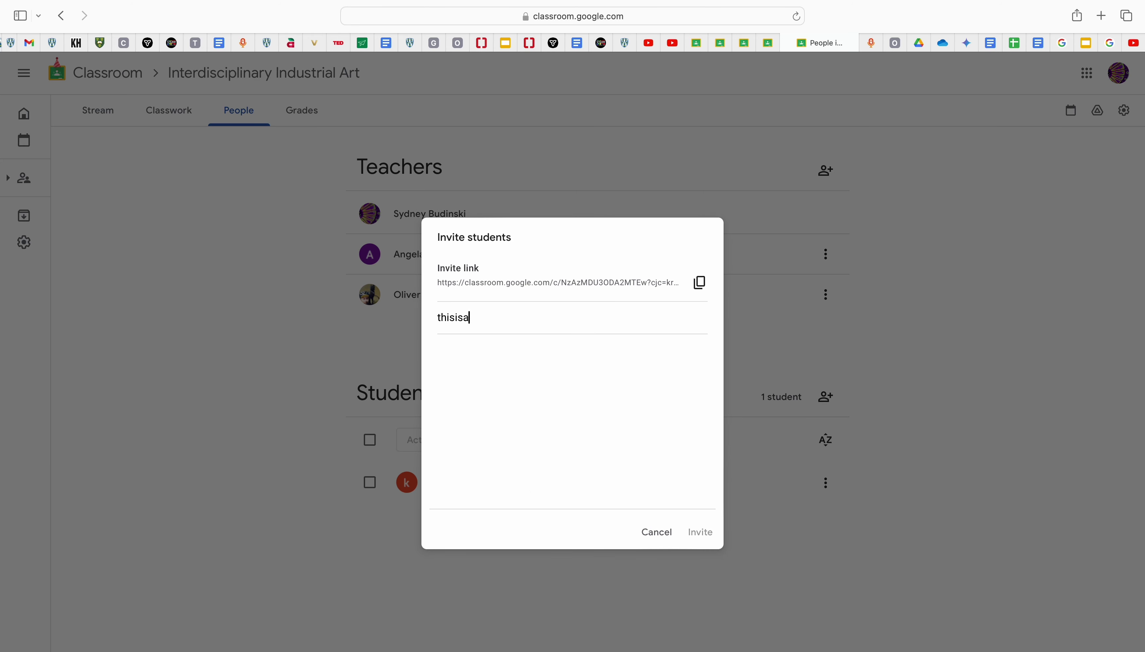
left_click(648, 536)
left_click(101, 110)
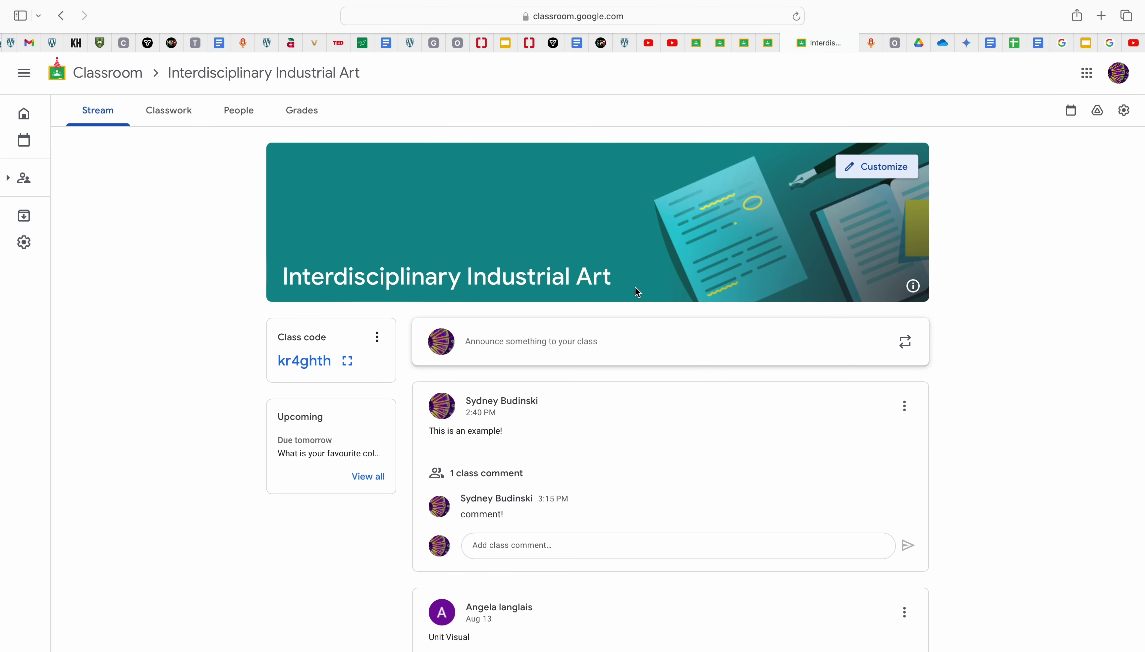
Step: Post 'Excited for school!' to the class stream and open a comment box under it
scroll(1021, 394, "down", 3)
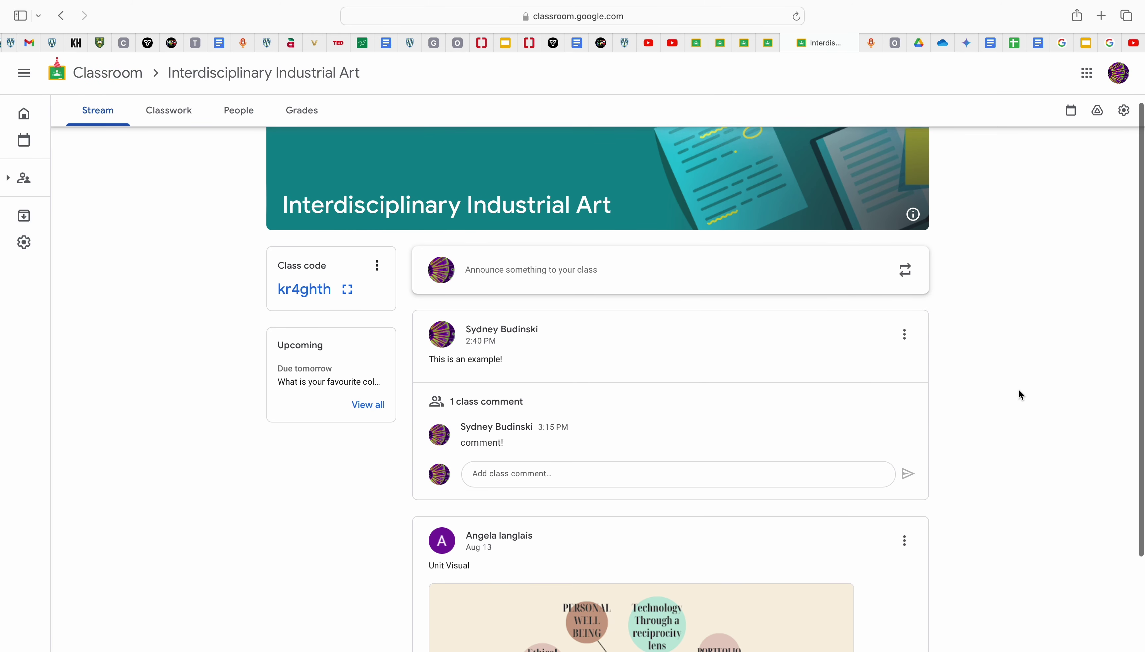
scroll(1020, 394, "down", 2)
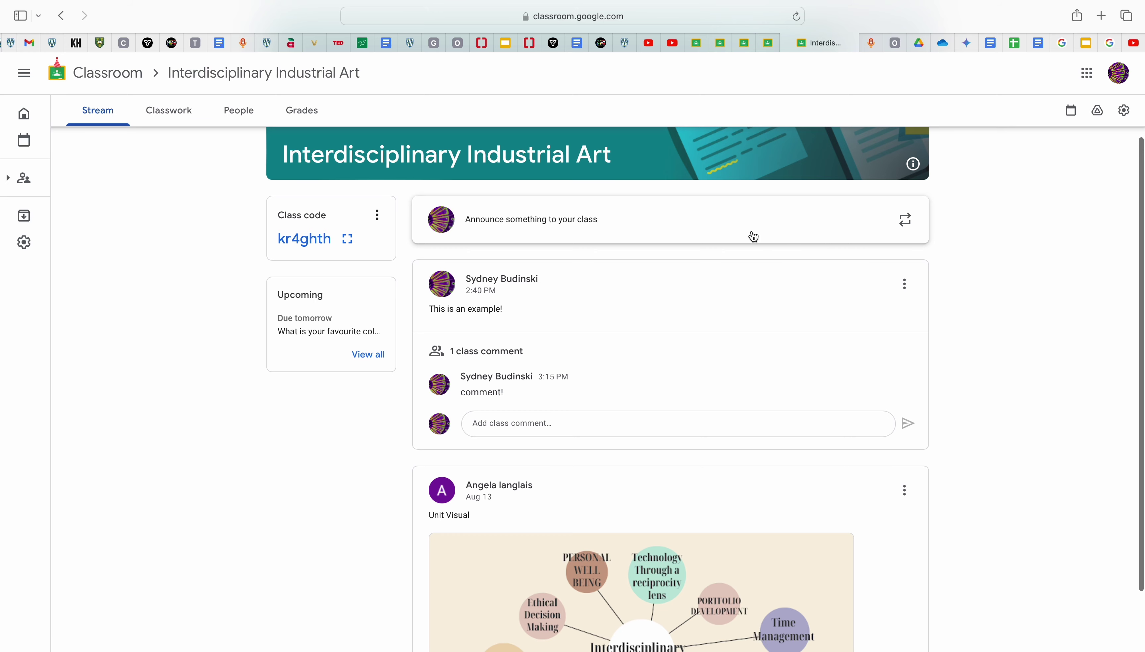
scroll(842, 361, "down", 3)
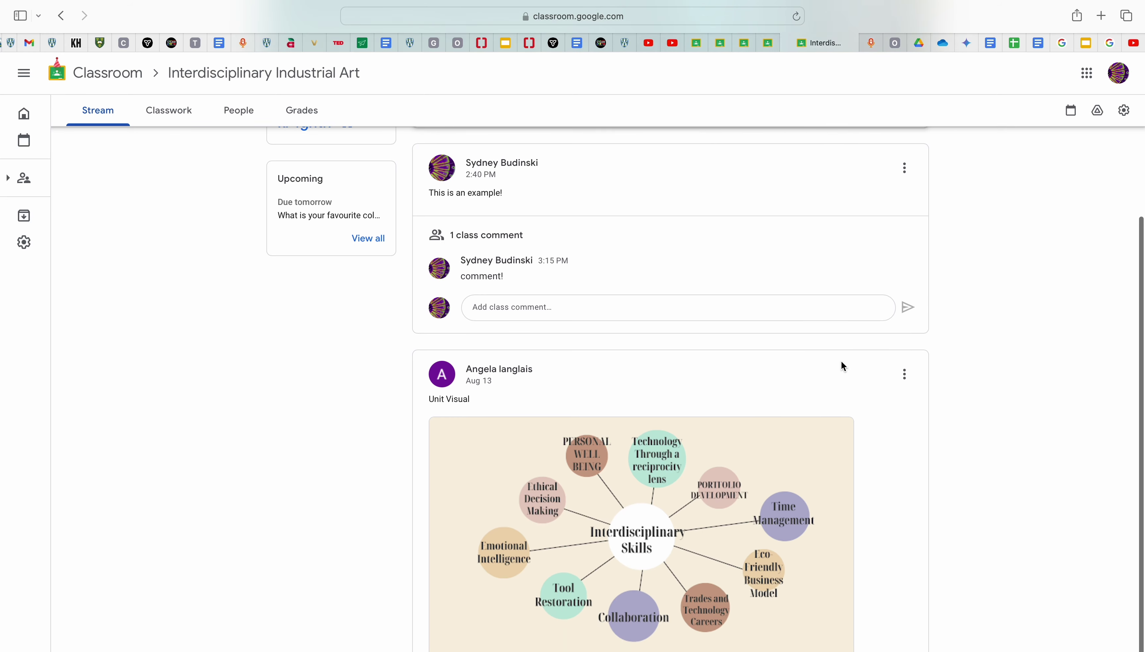
scroll(842, 361, "up", 5)
left_click(793, 293)
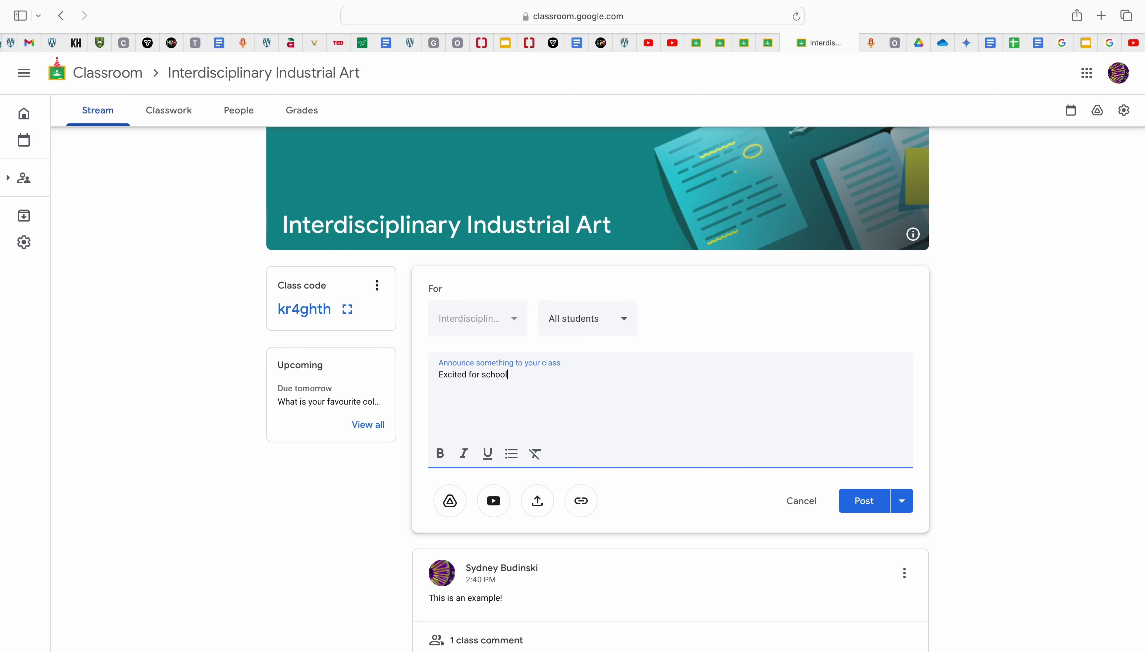
left_click(855, 508)
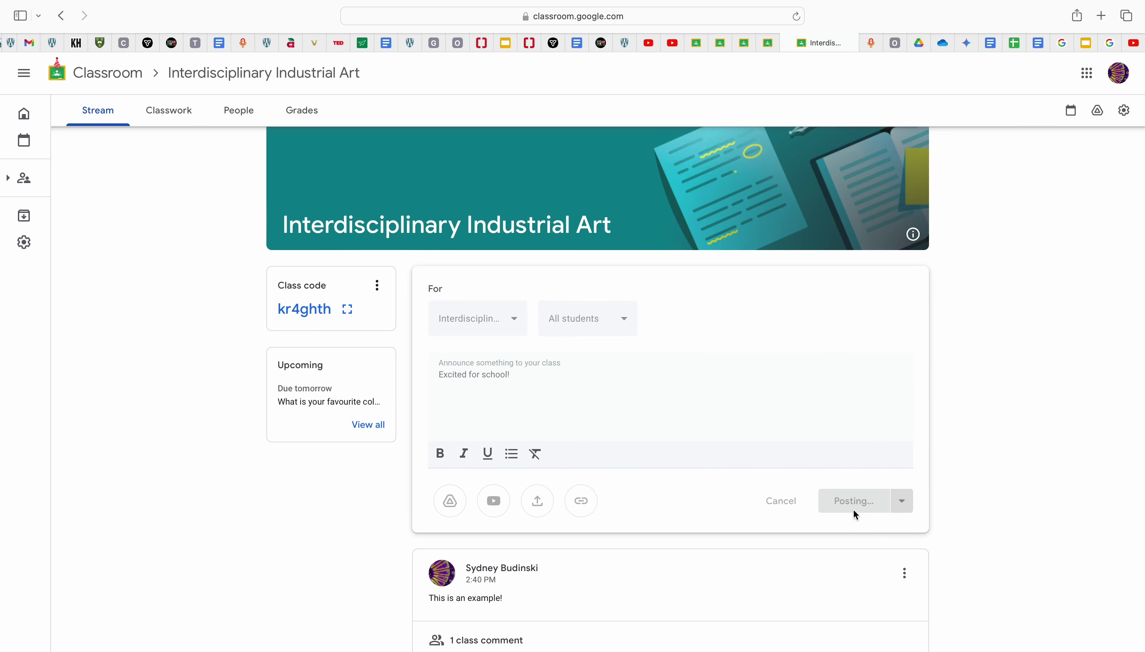
left_click(535, 435)
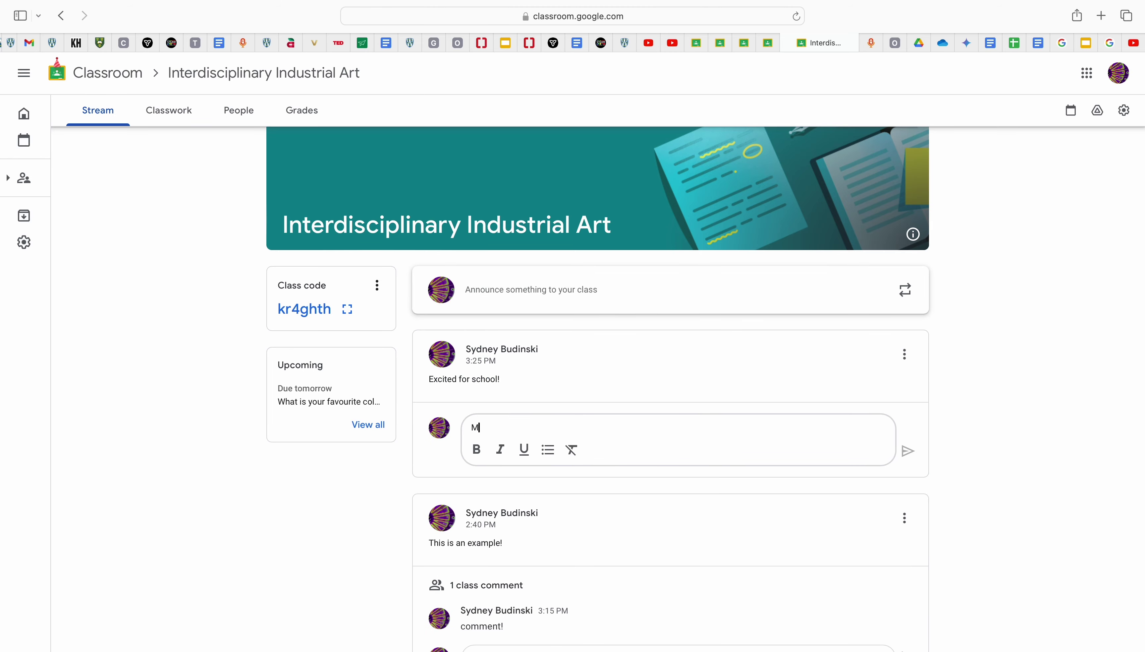
Step: Reply 'Me too!' as a class comment on the 'Excited for school!' post
key("ctrl+super+space")
type("e")
left_click(533, 434)
type("e too!")
key("Return")
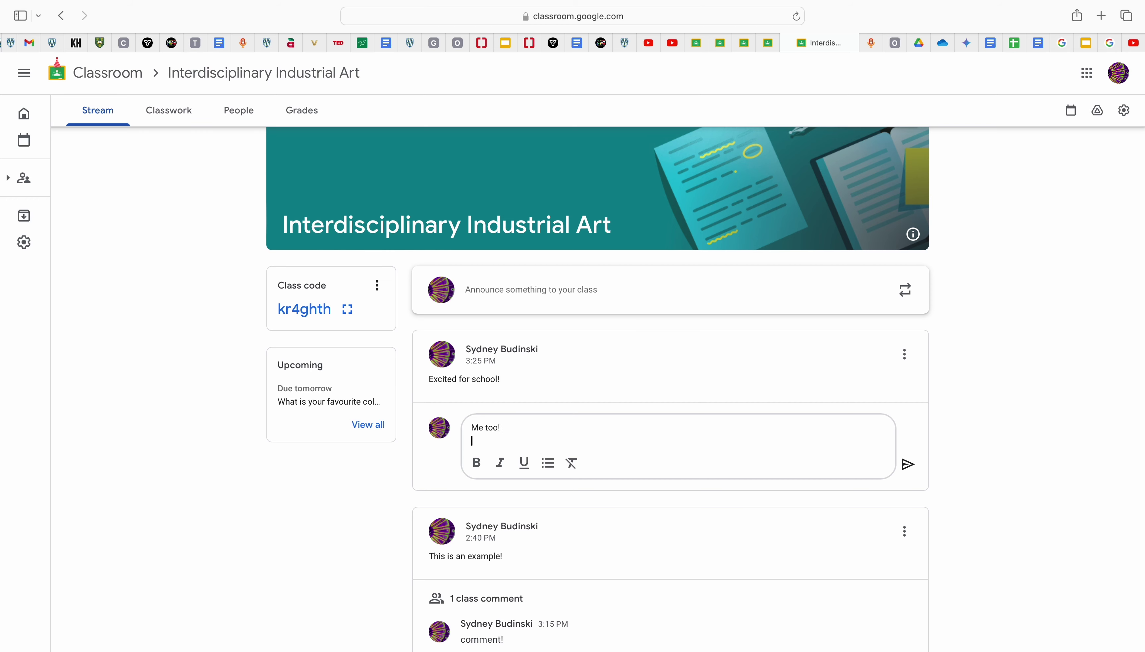
left_click(908, 465)
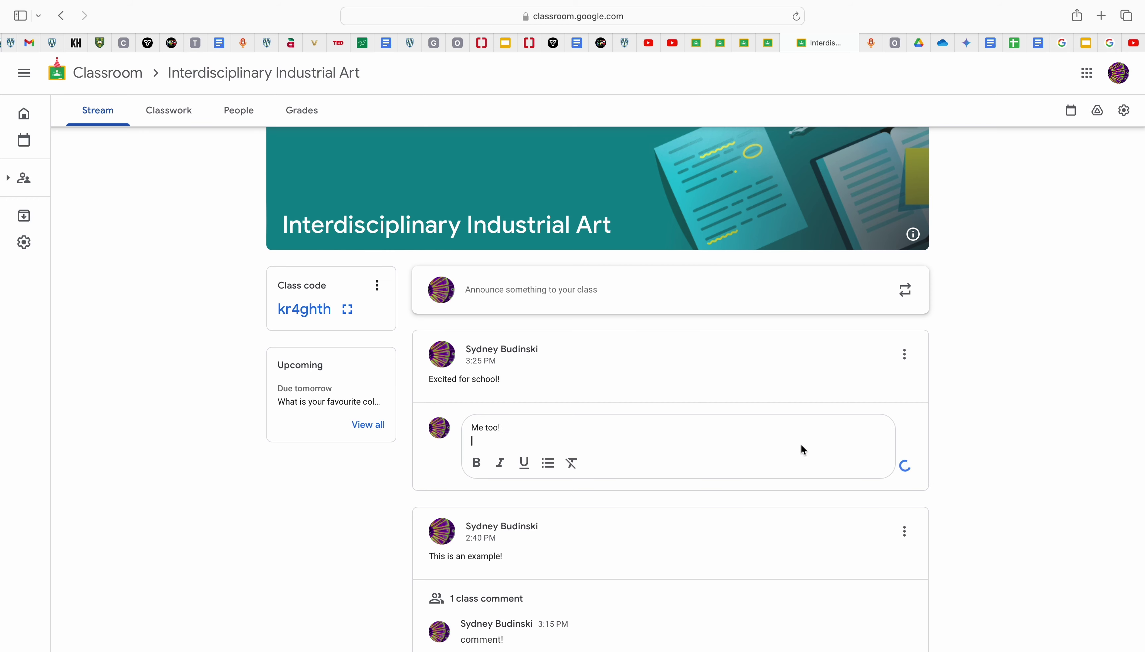
scroll(849, 392, "down", 3)
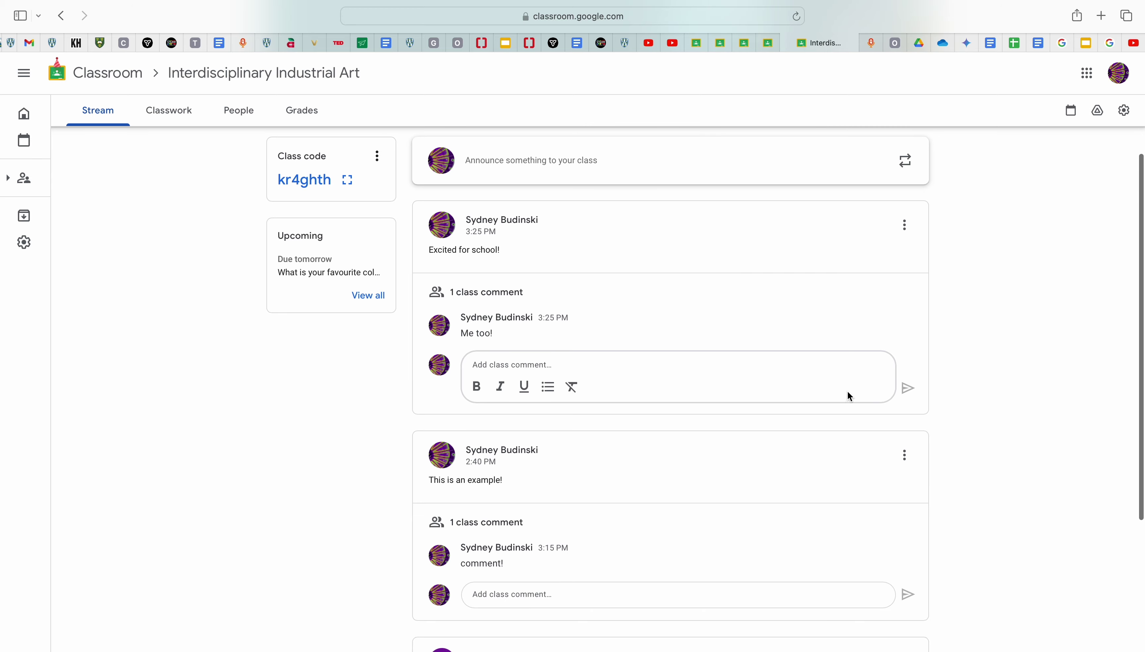
scroll(848, 395, "down", 5)
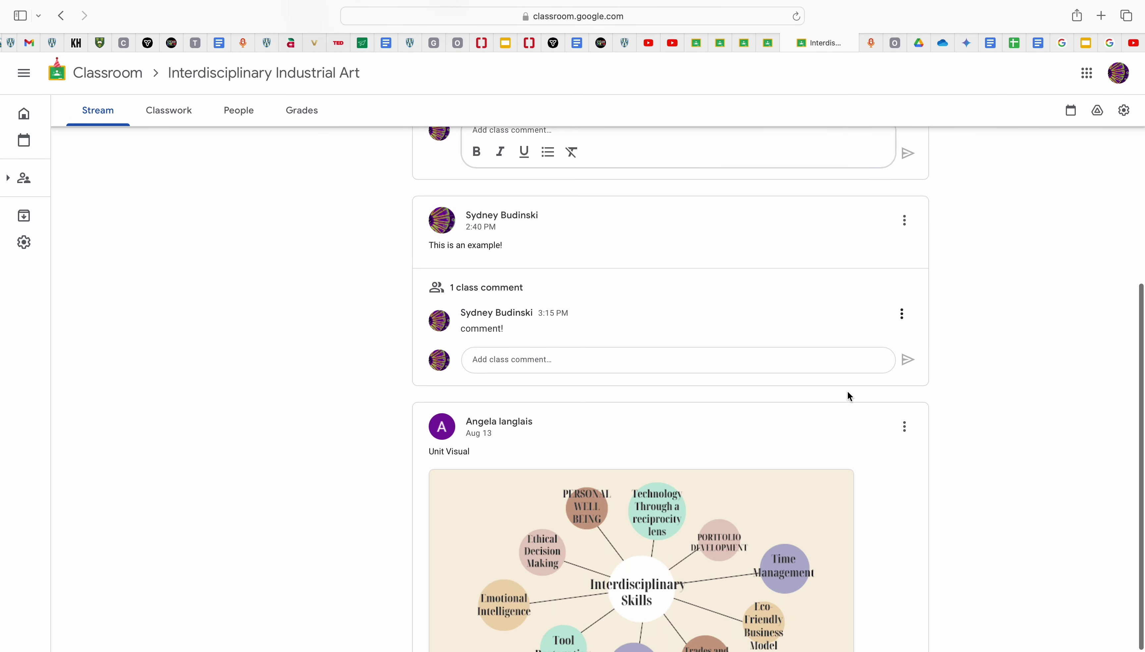
scroll(849, 396, "down", 3)
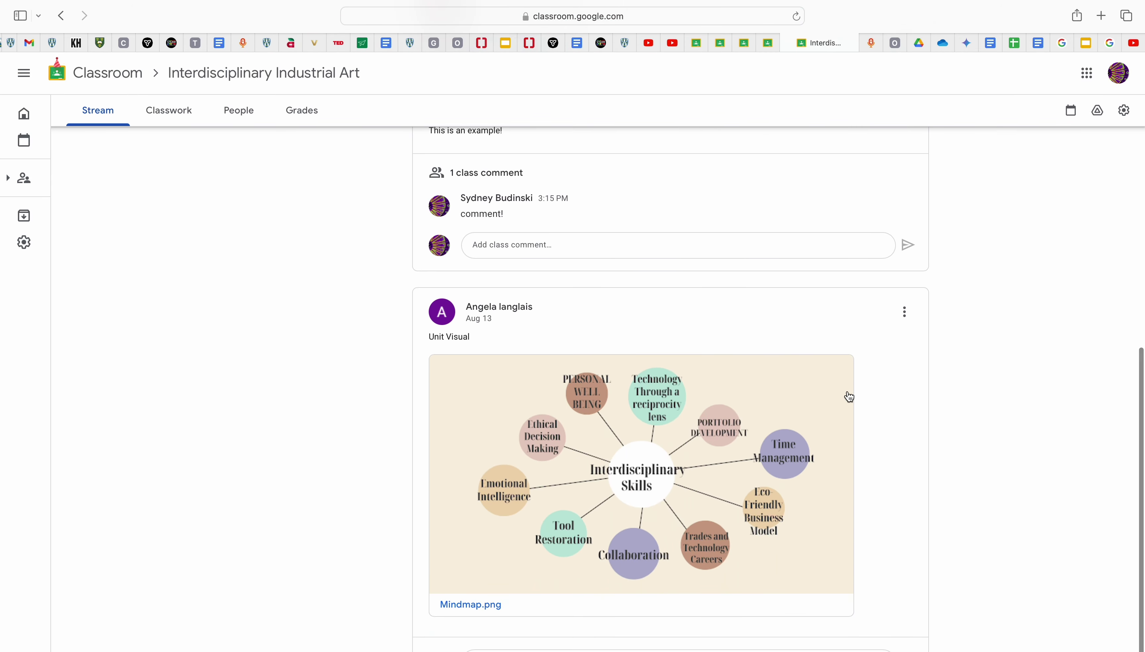
scroll(850, 396, "up", 10)
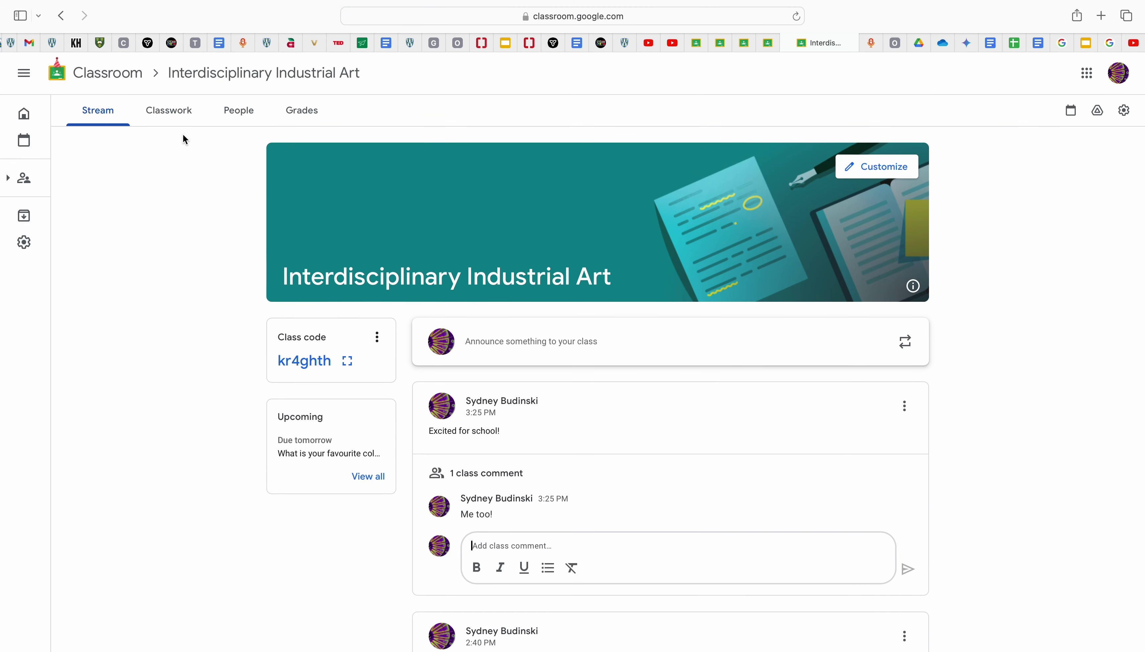
Step: Go to Classwork and check the due-tomorrow colour question's options without changing anything
left_click(184, 119)
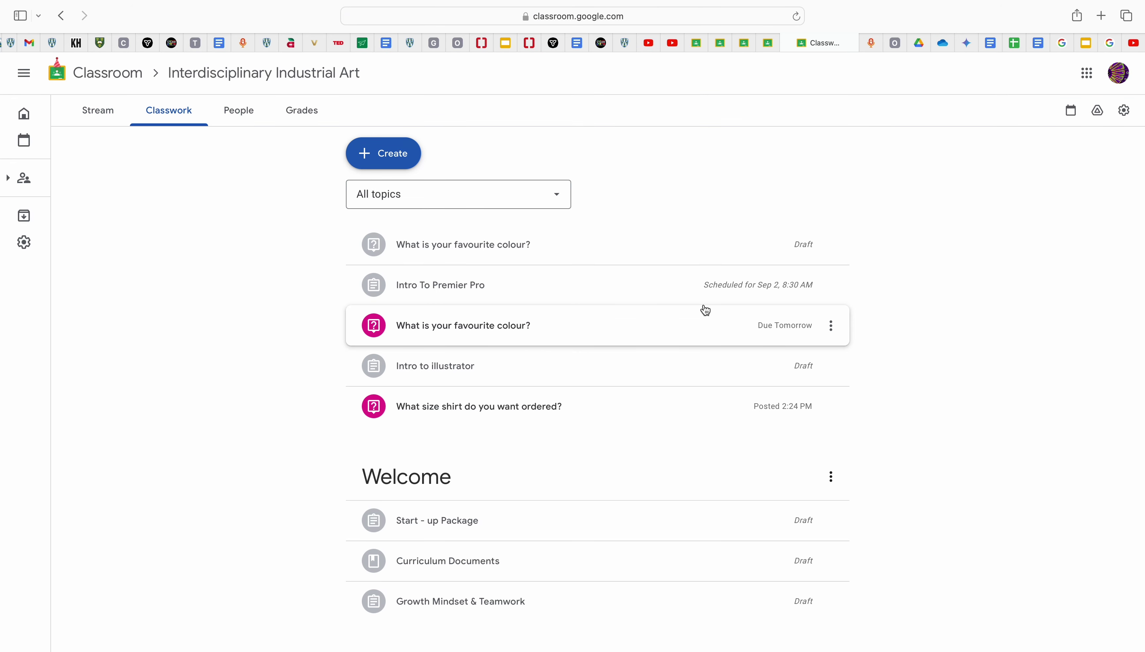
left_click(833, 328)
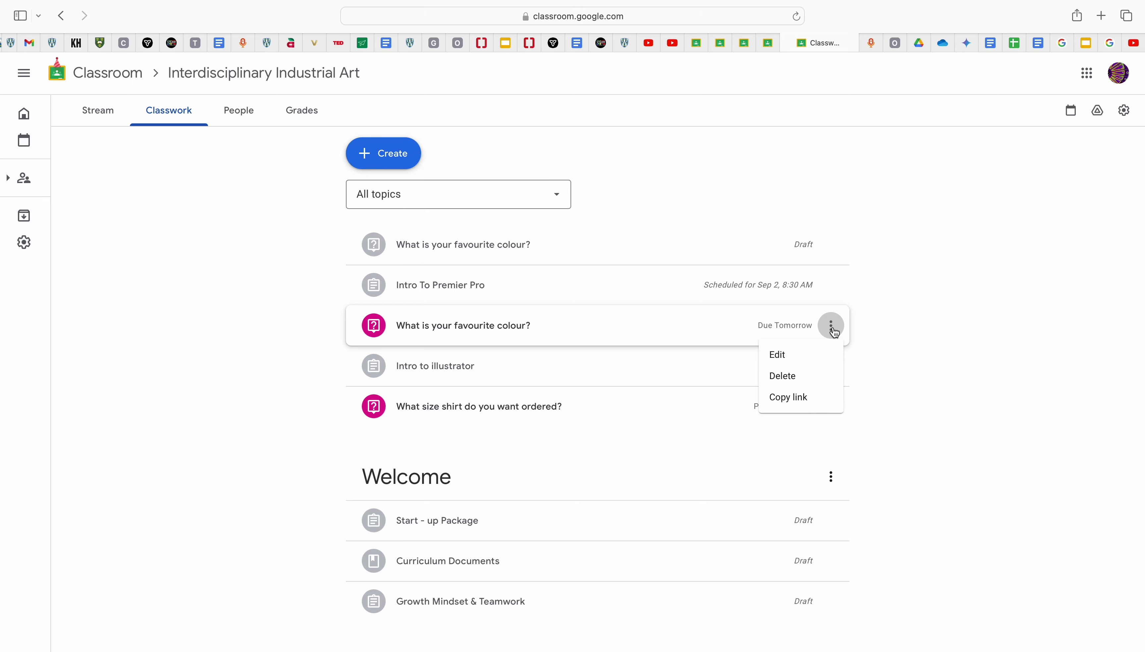
left_click(405, 156)
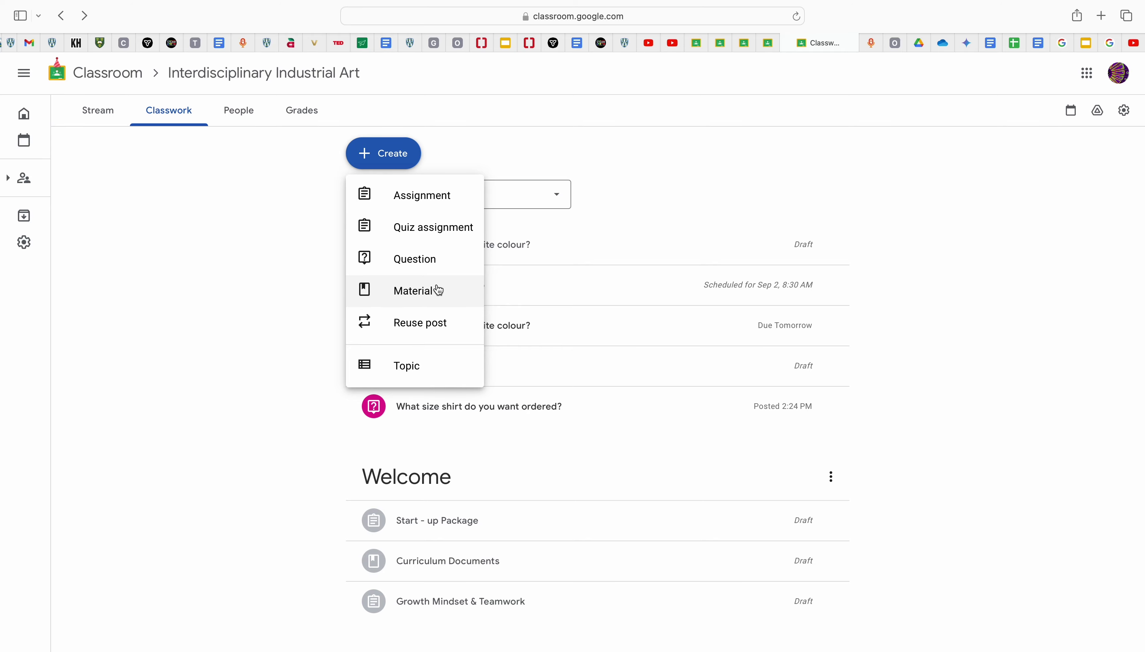
Step: Reuse the earlier Portfolio Development post as a new assignment in this class
left_click(439, 335)
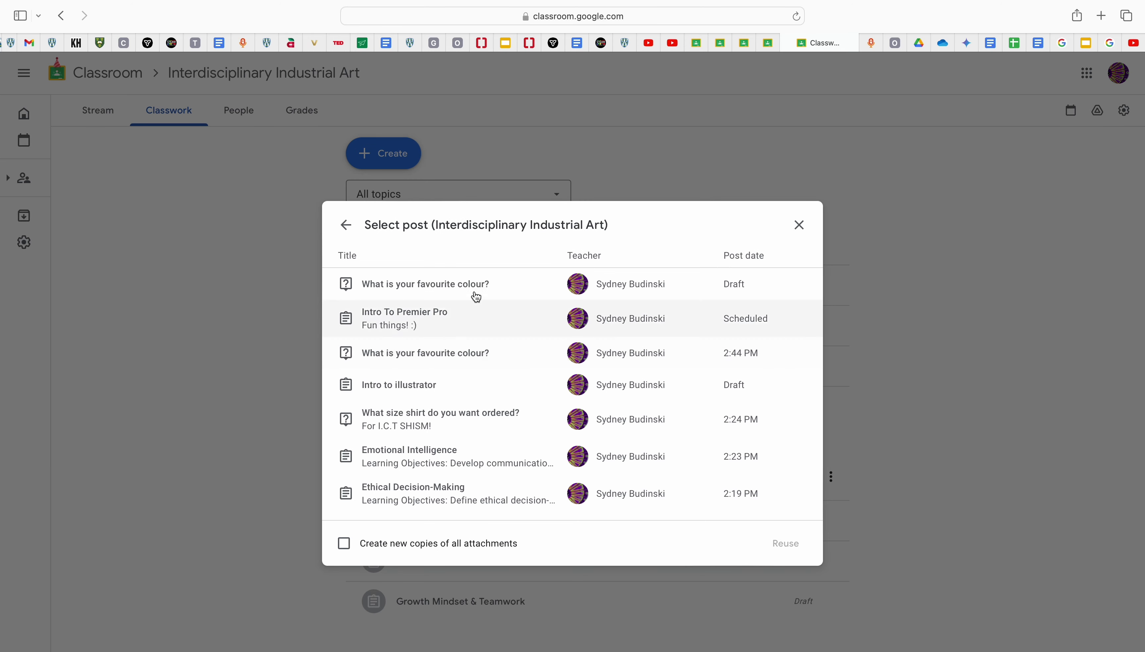
scroll(511, 366, "down", 10)
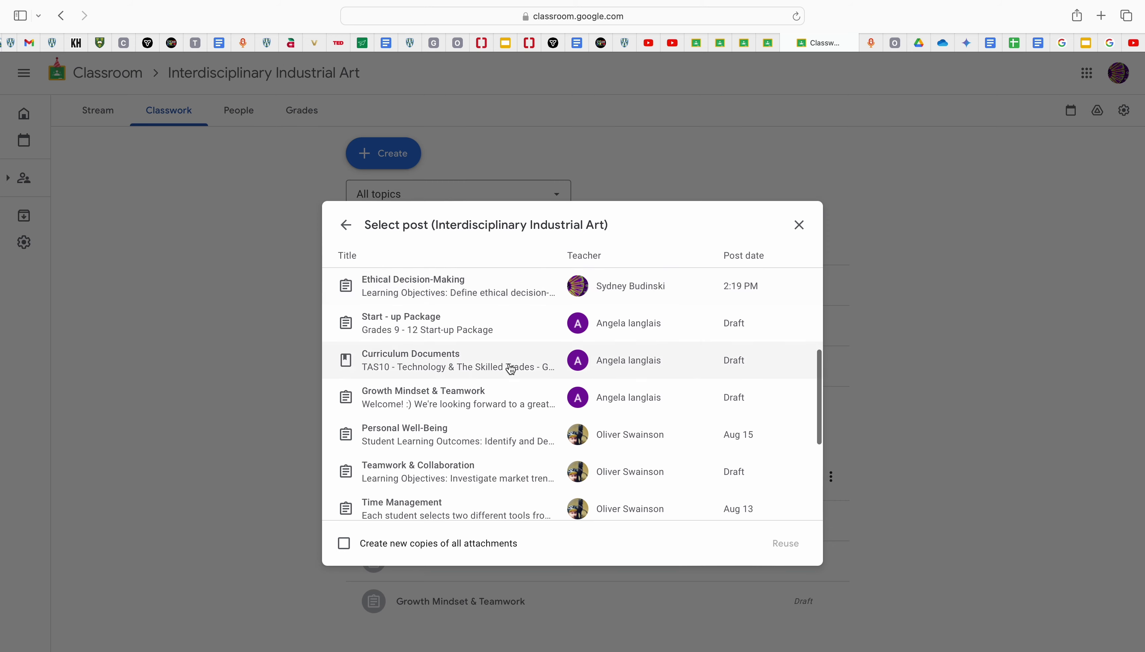
scroll(512, 369, "down", 5)
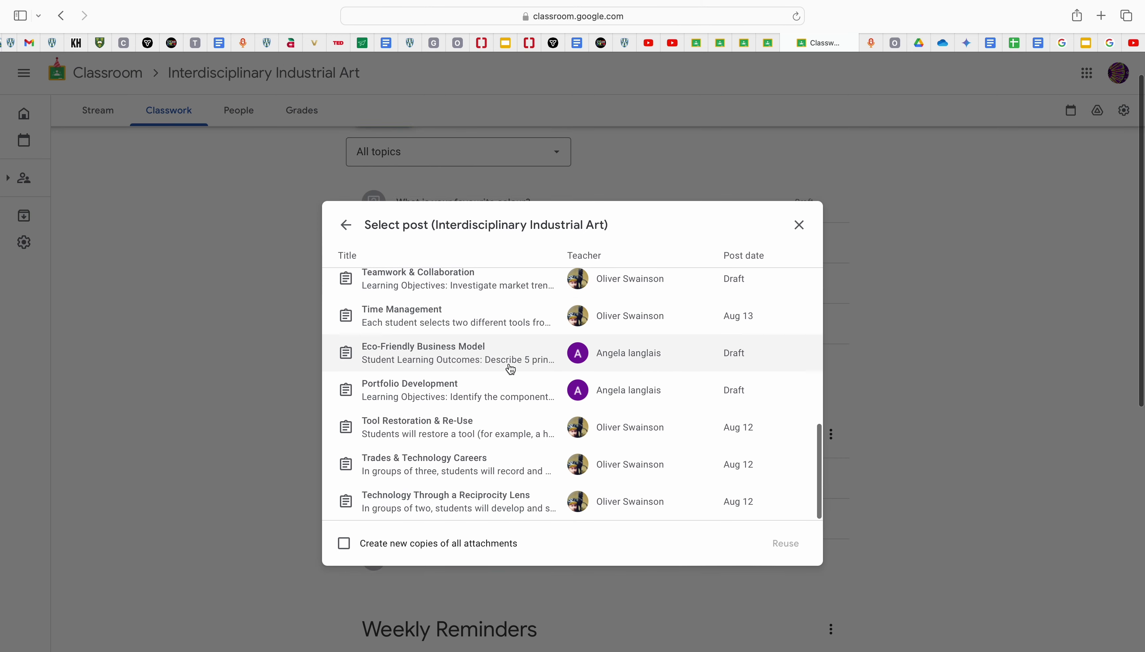
left_click(502, 391)
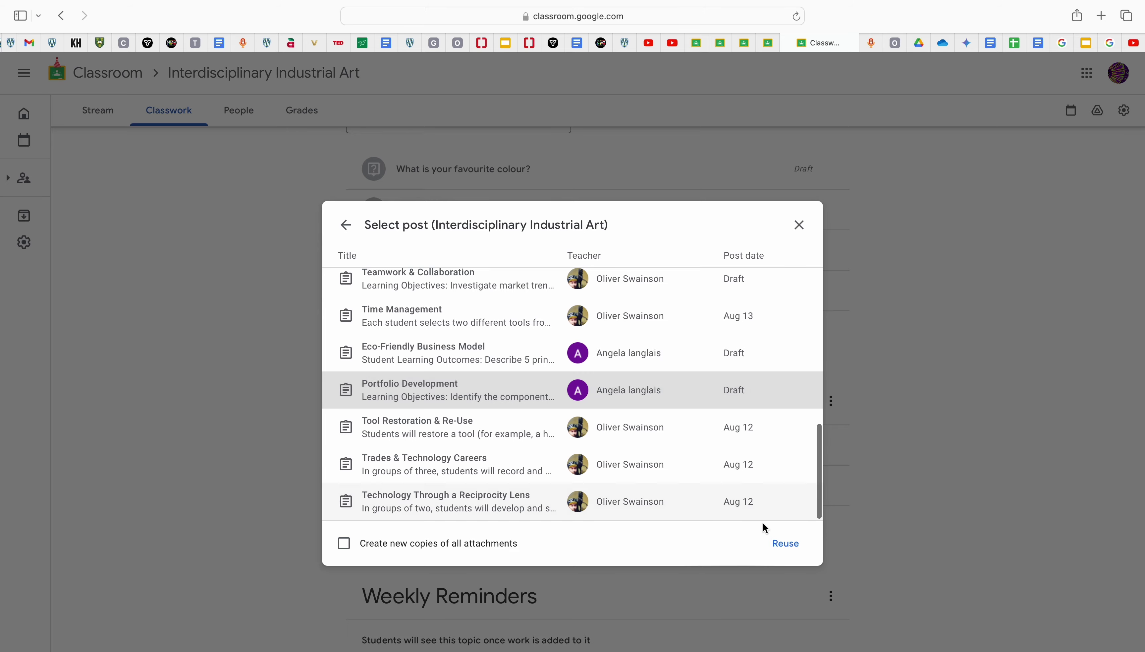
left_click(780, 542)
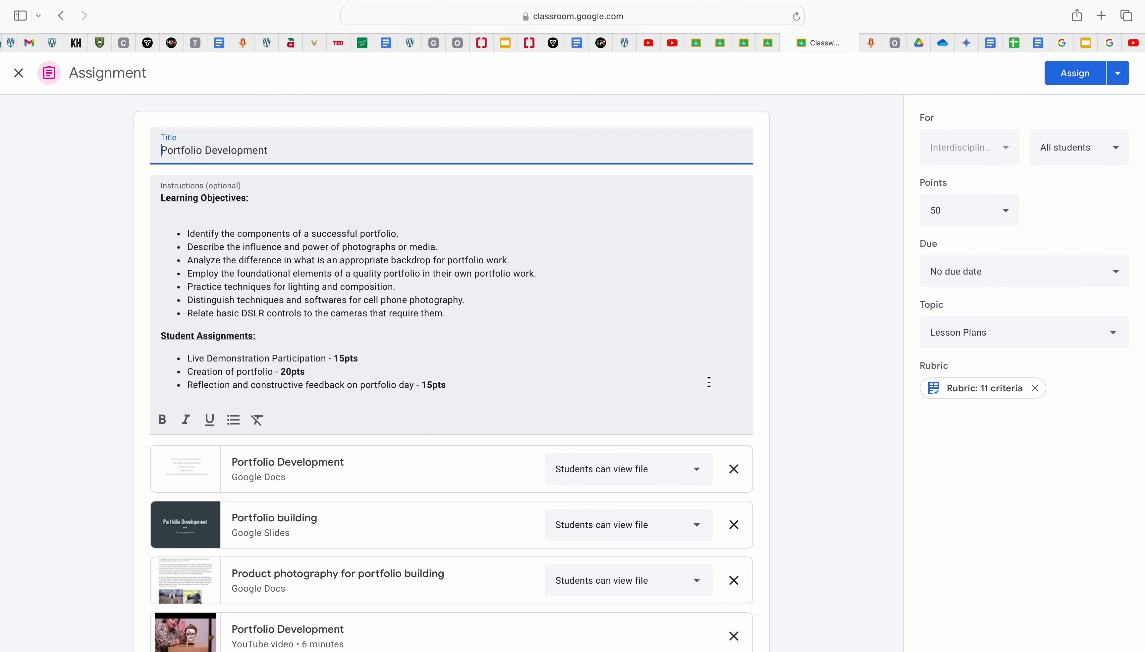
Step: Schedule the reused Portfolio Development assignment to post Sep 12, 2024 at 8:30 AM
scroll(709, 382, "down", 2)
scroll(709, 382, "down", 3)
scroll(710, 383, "up", 5)
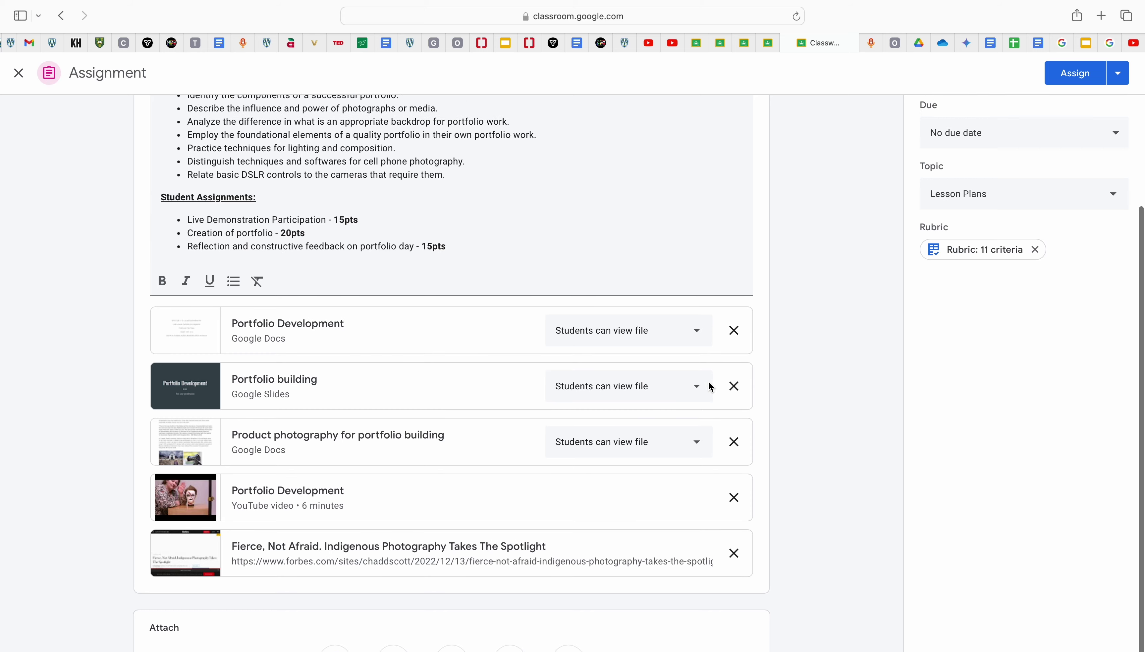
left_click(1119, 74)
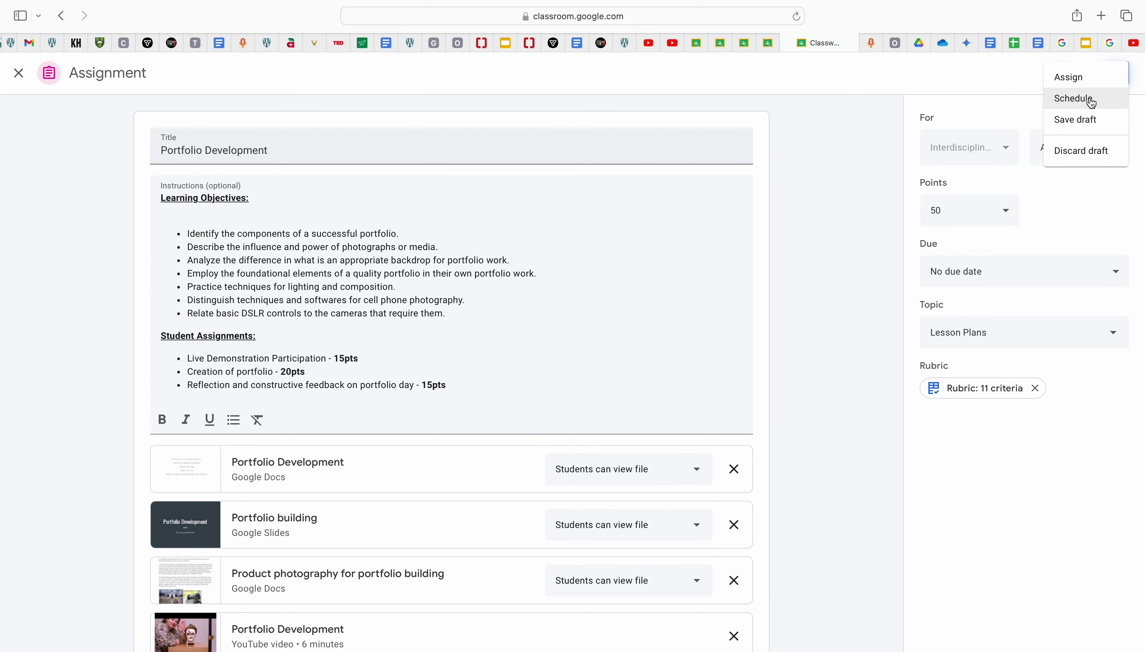
left_click(1091, 99)
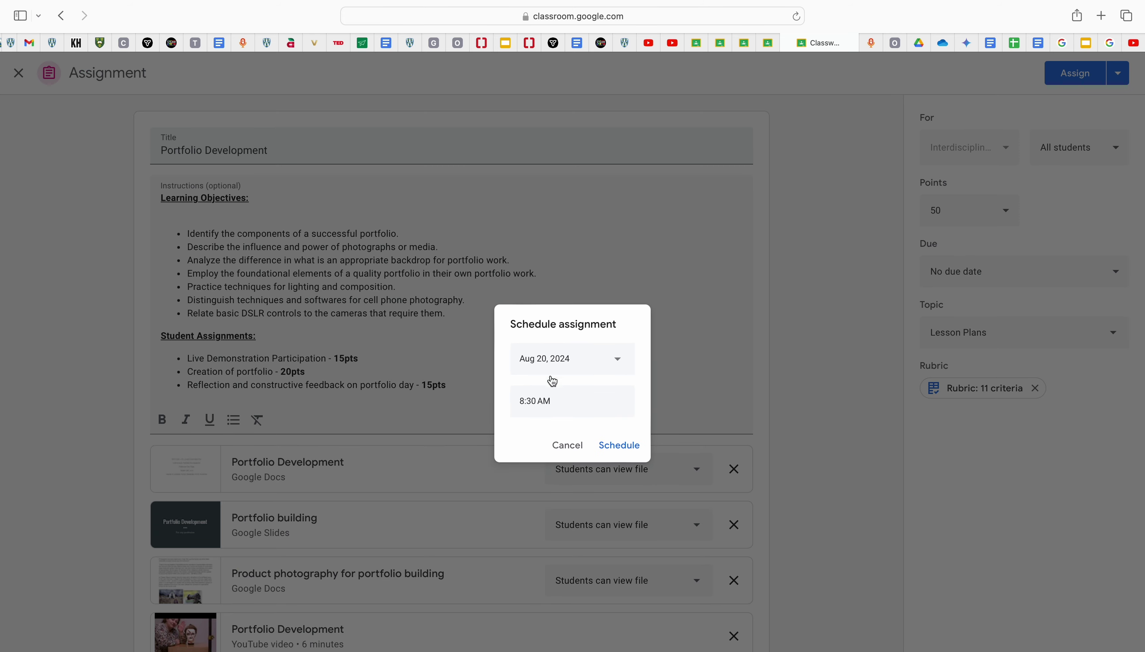
left_click(618, 368)
left_click(645, 389)
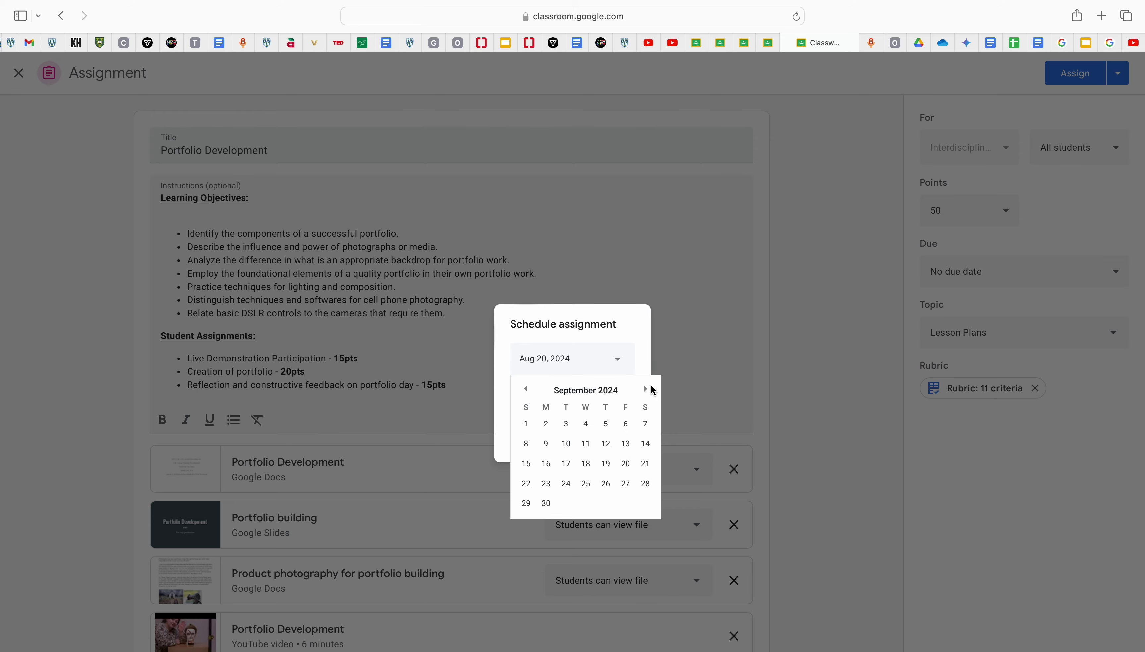
left_click(607, 444)
left_click(632, 450)
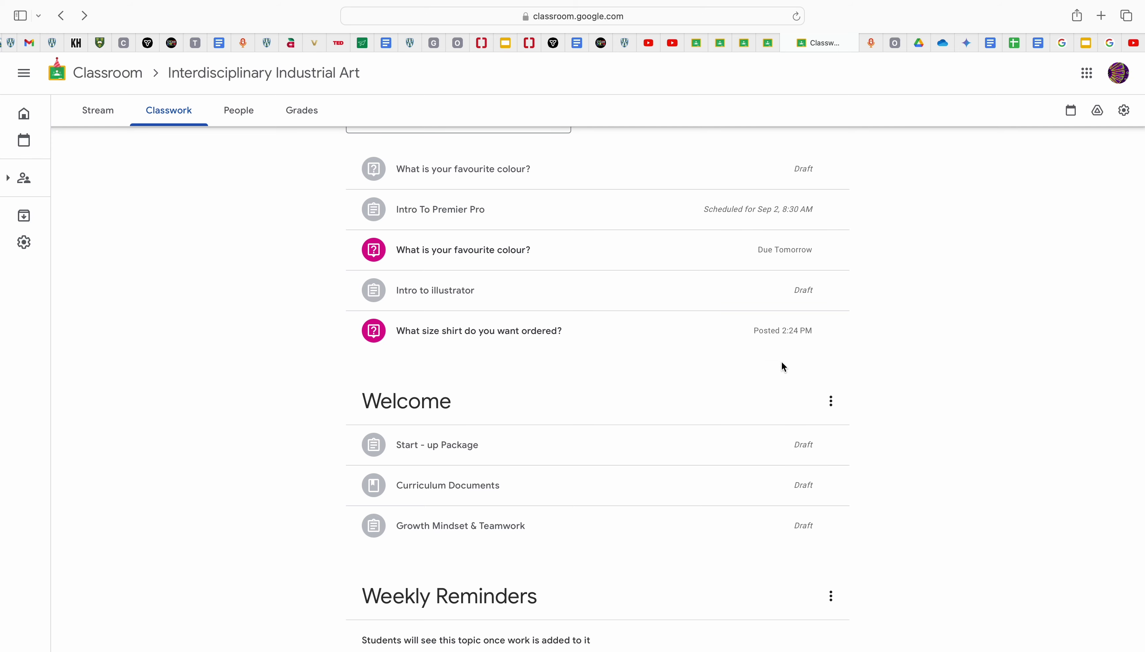
Step: Open the draft 'What is your favourite colour?' question for editing, then close it unchanged
scroll(782, 362, "up", 1)
scroll(782, 365, "up", 2)
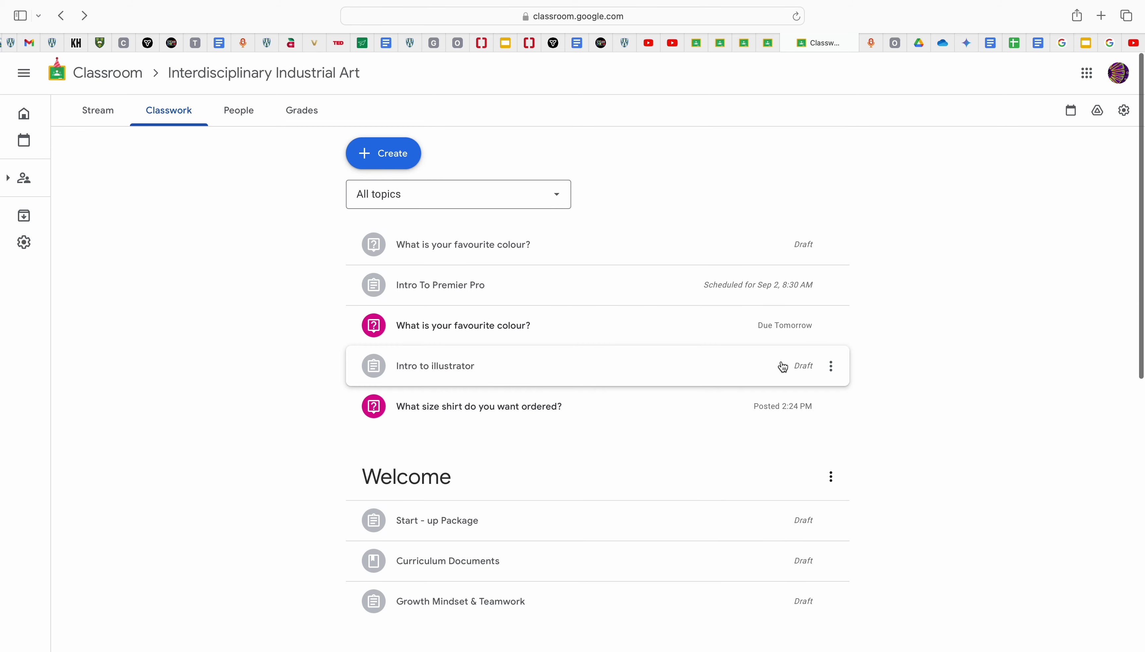
scroll(782, 365, "down", 3)
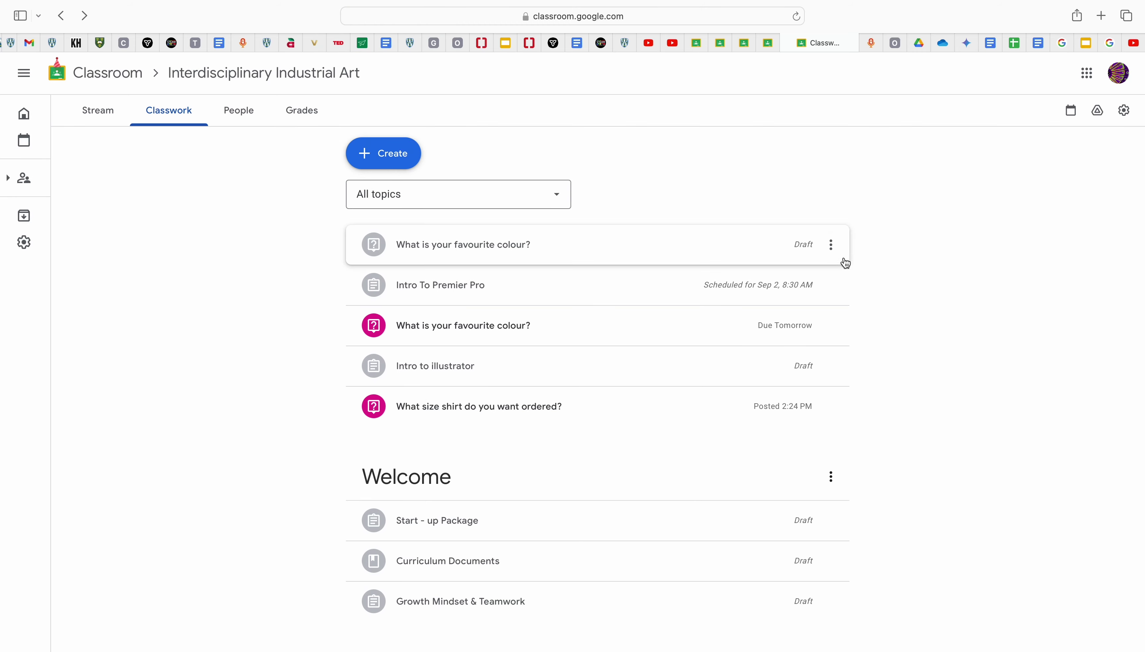
left_click(831, 245)
left_click(809, 273)
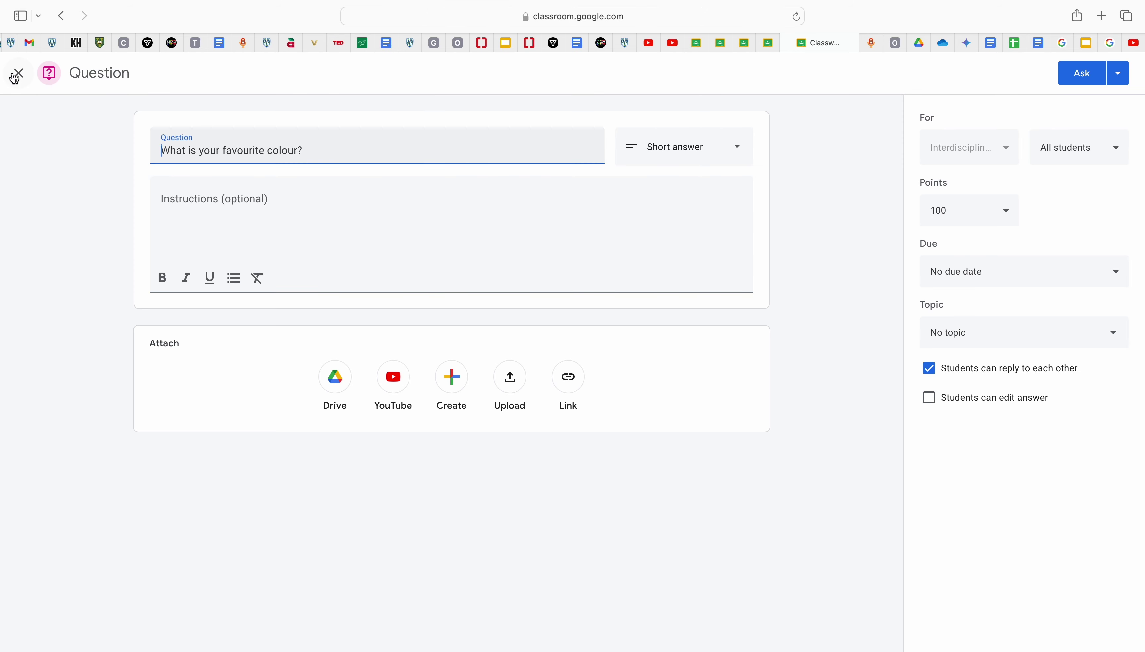
left_click(17, 74)
Step: Delete the draft colour question and confirm the deletion
left_click(839, 253)
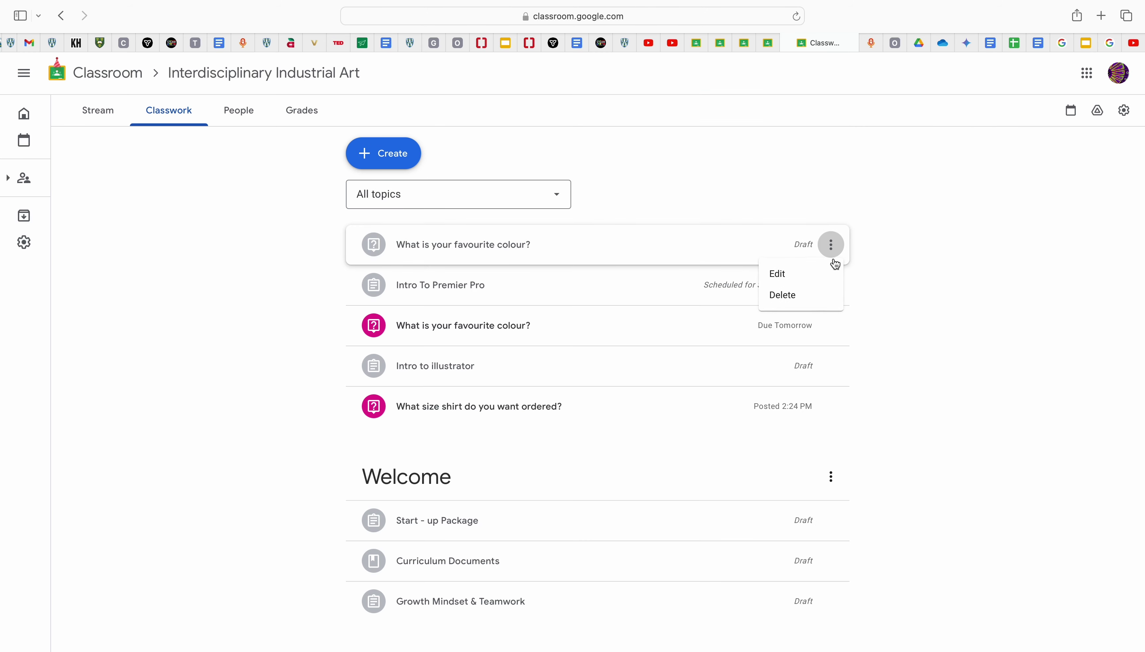
left_click(808, 294)
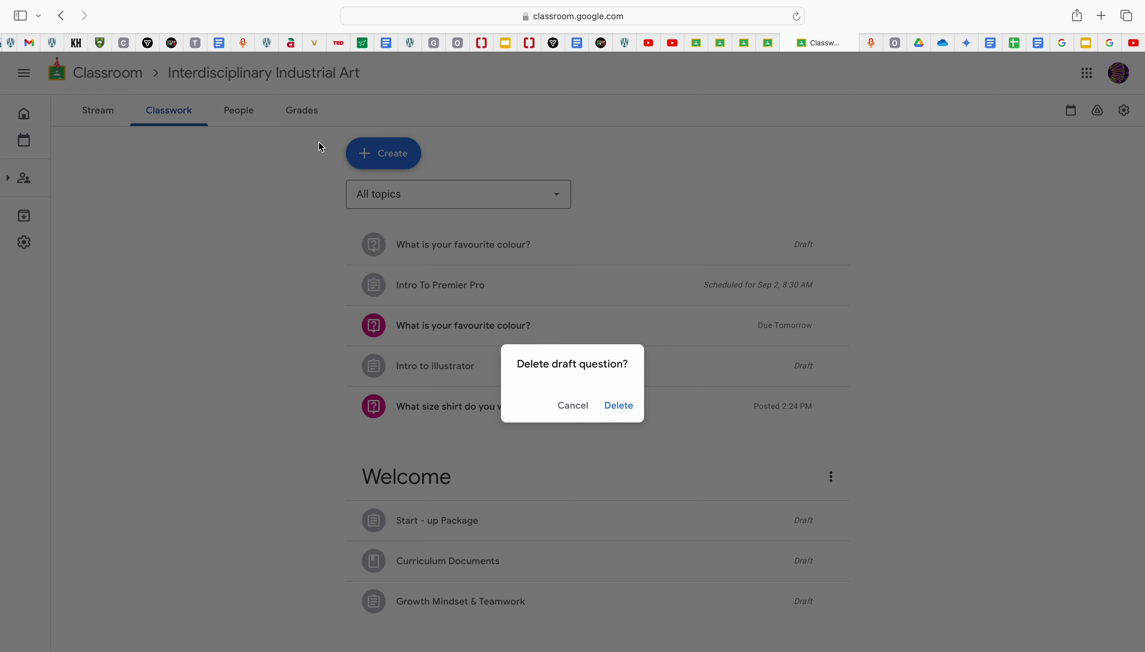
left_click(622, 410)
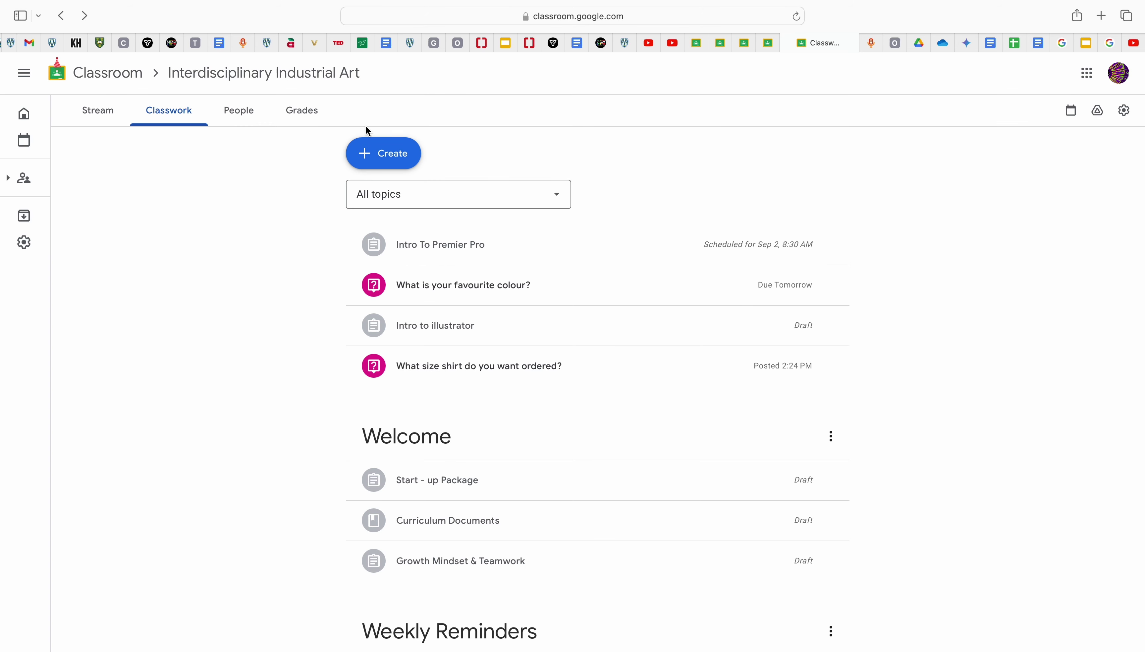
left_click(384, 159)
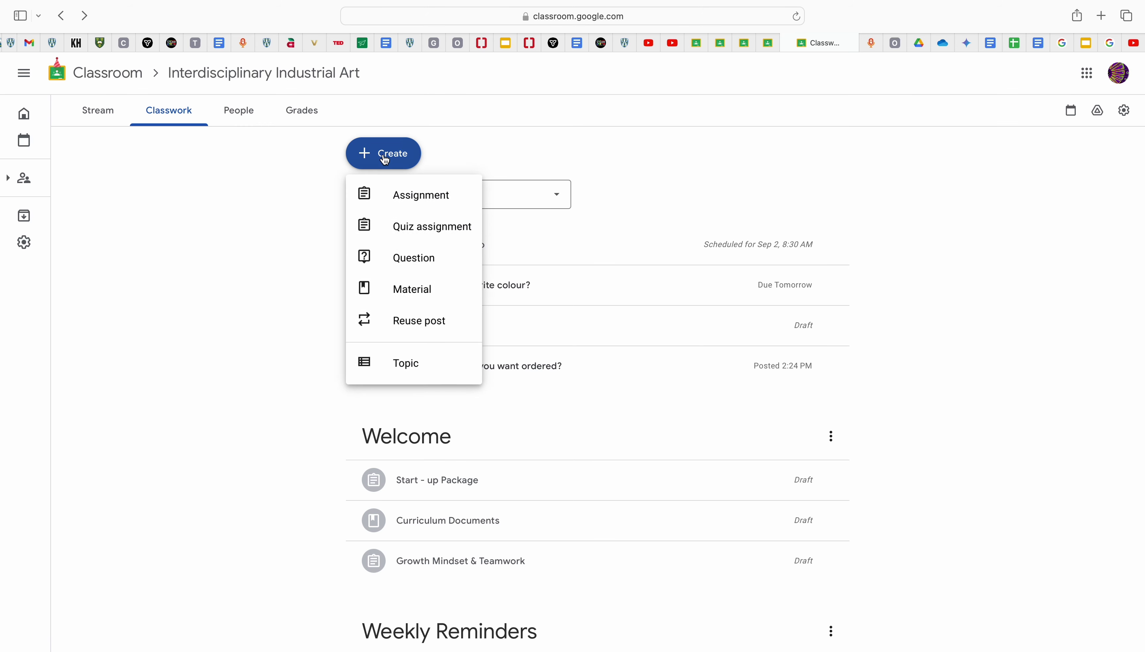
left_click(406, 196)
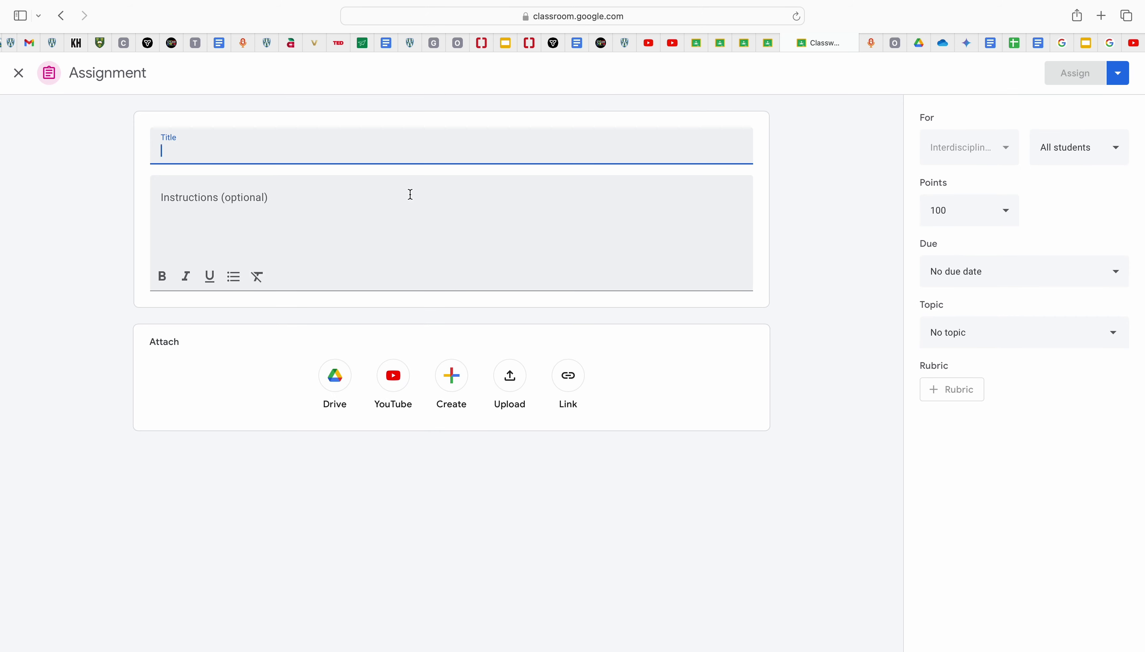
left_click(17, 74)
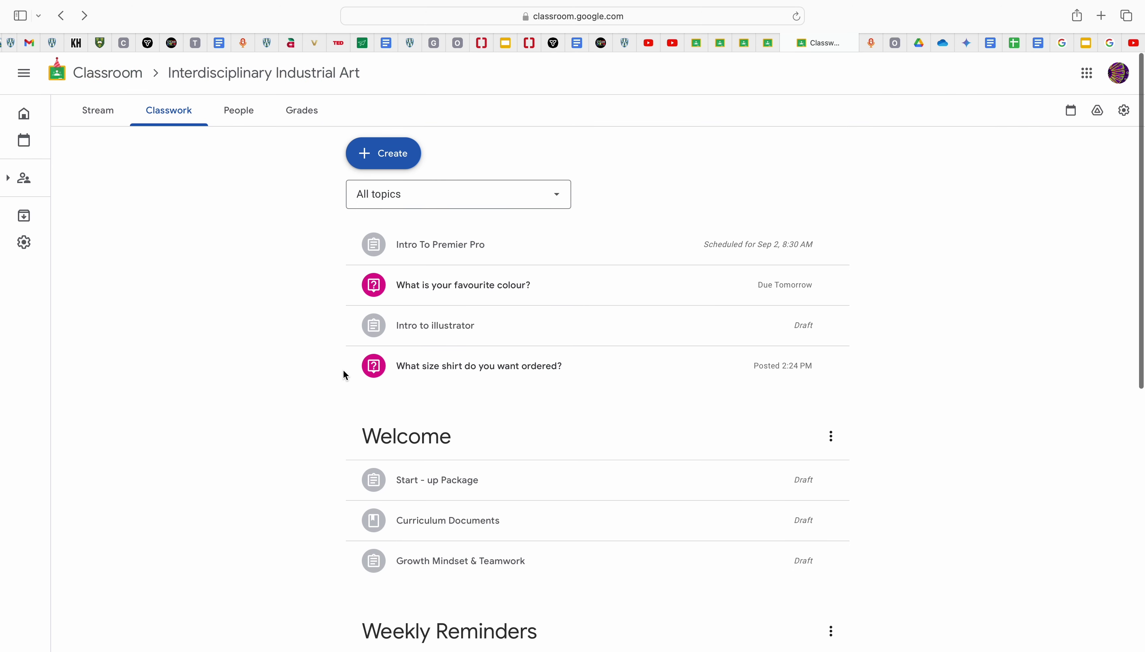
scroll(345, 375, "down", 5)
scroll(344, 375, "down", 5)
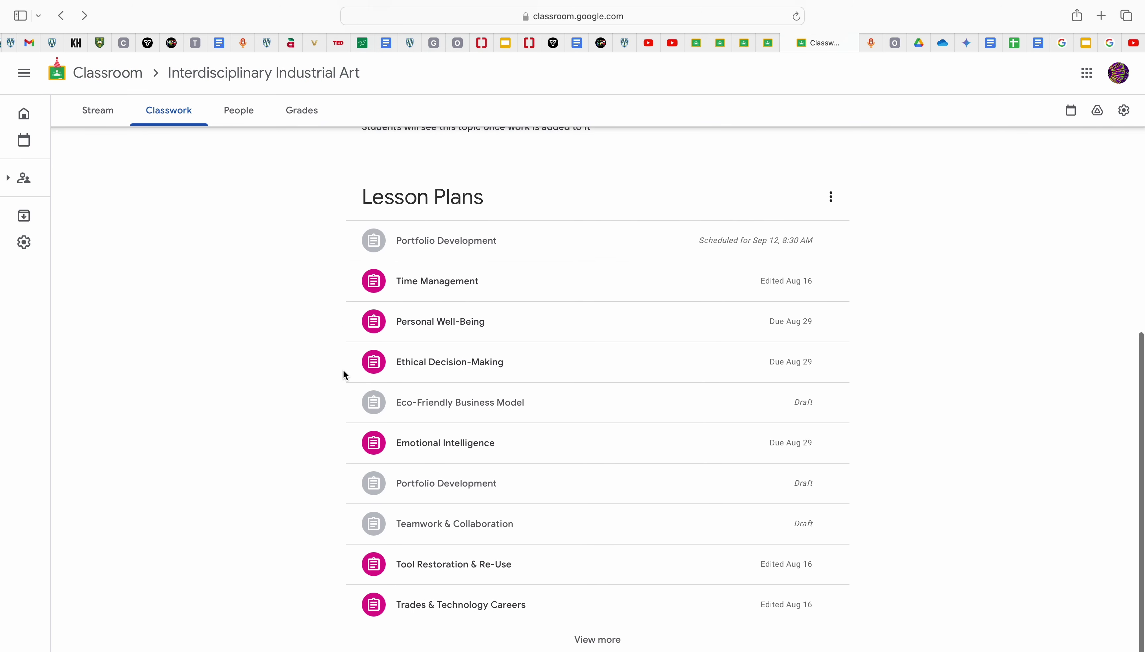
scroll(344, 375, "up", 7)
scroll(344, 375, "up", 4)
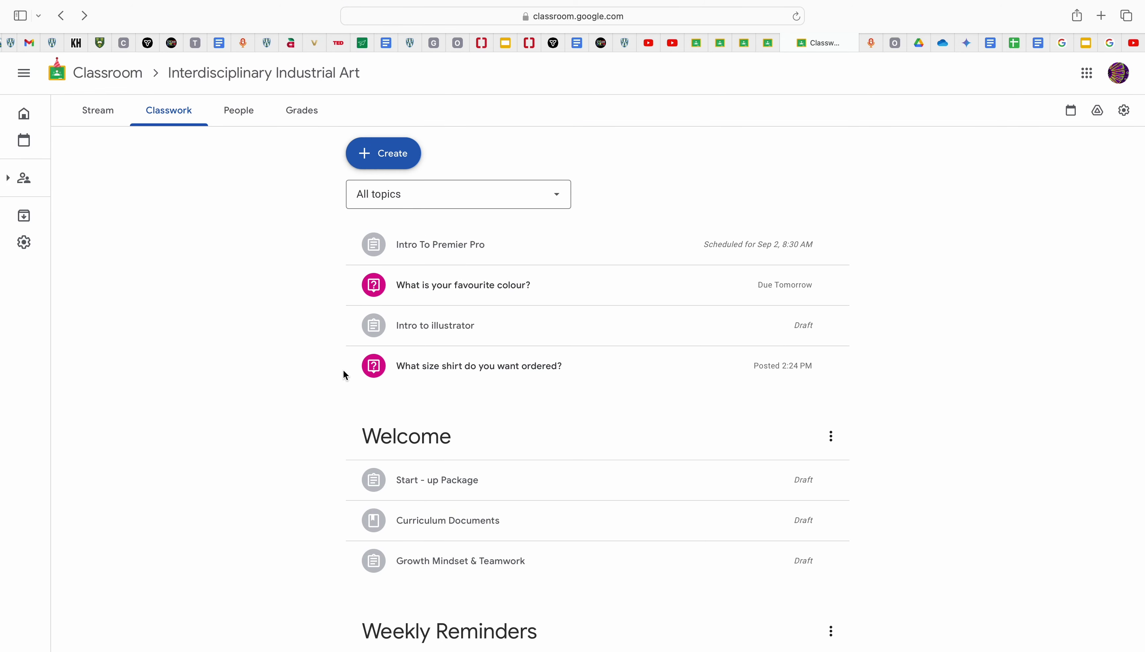
scroll(344, 375, "down", 8)
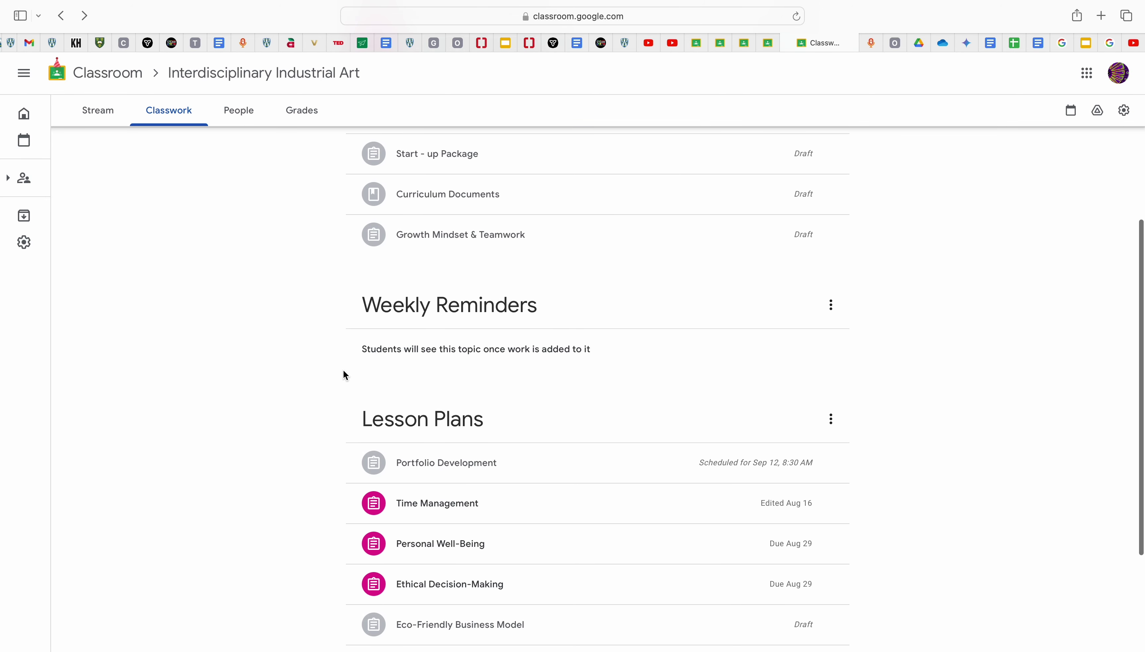
scroll(344, 375, "down", 8)
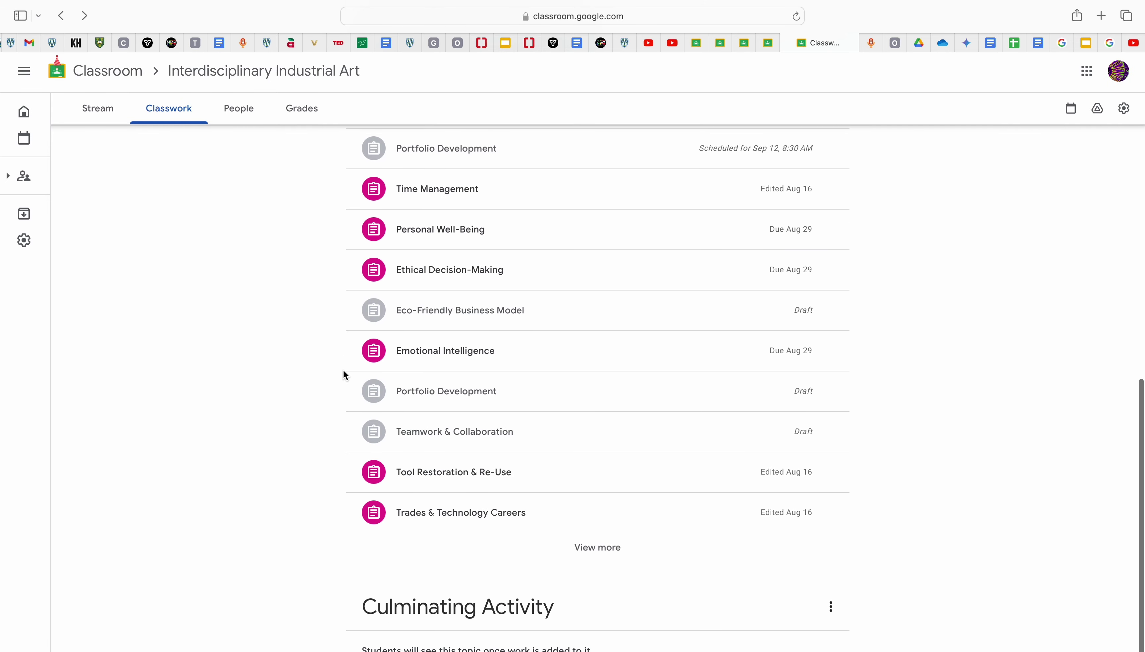
scroll(344, 375, "up", 2)
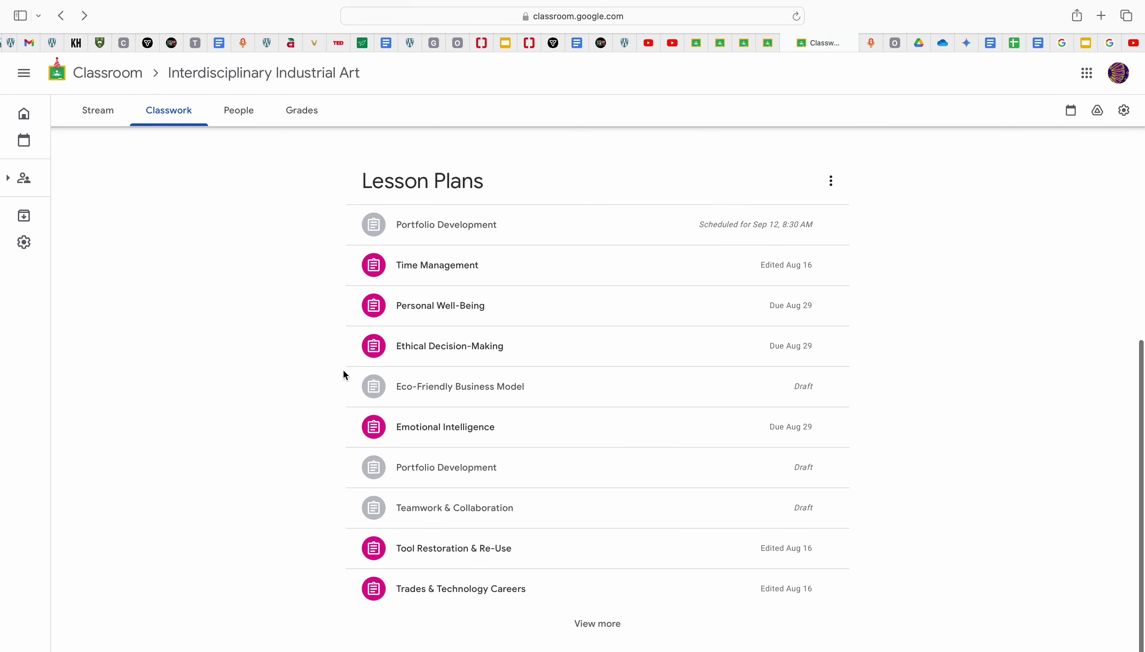
scroll(345, 375, "up", 1)
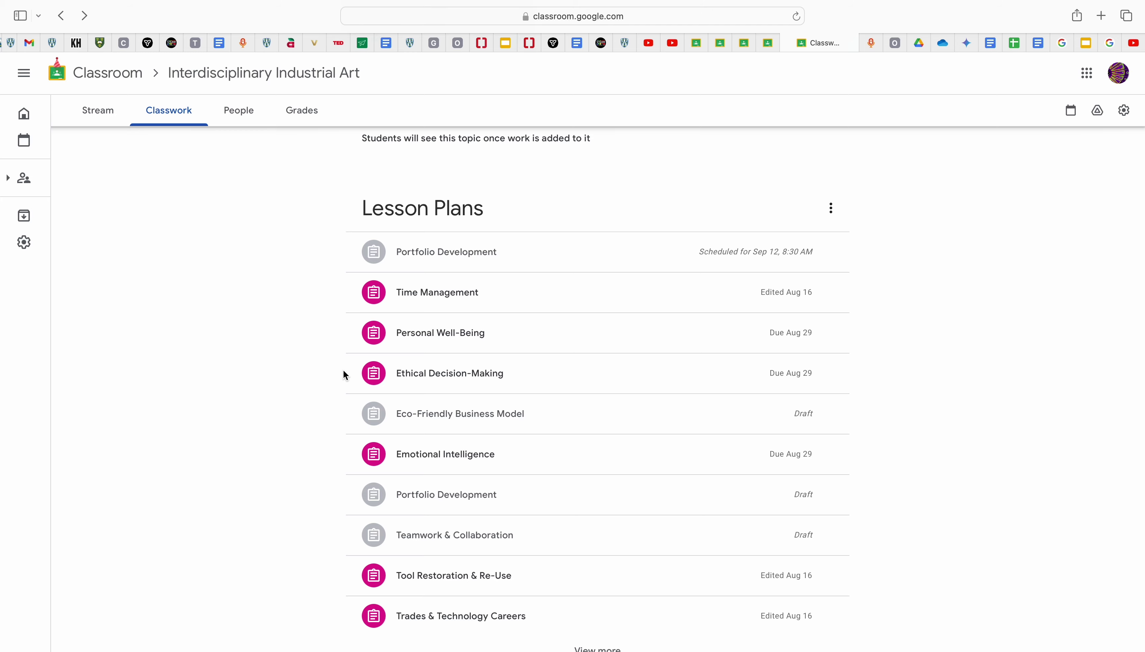
Step: Expand the Personal Well-Being lesson plan and review its rubric
left_click(509, 351)
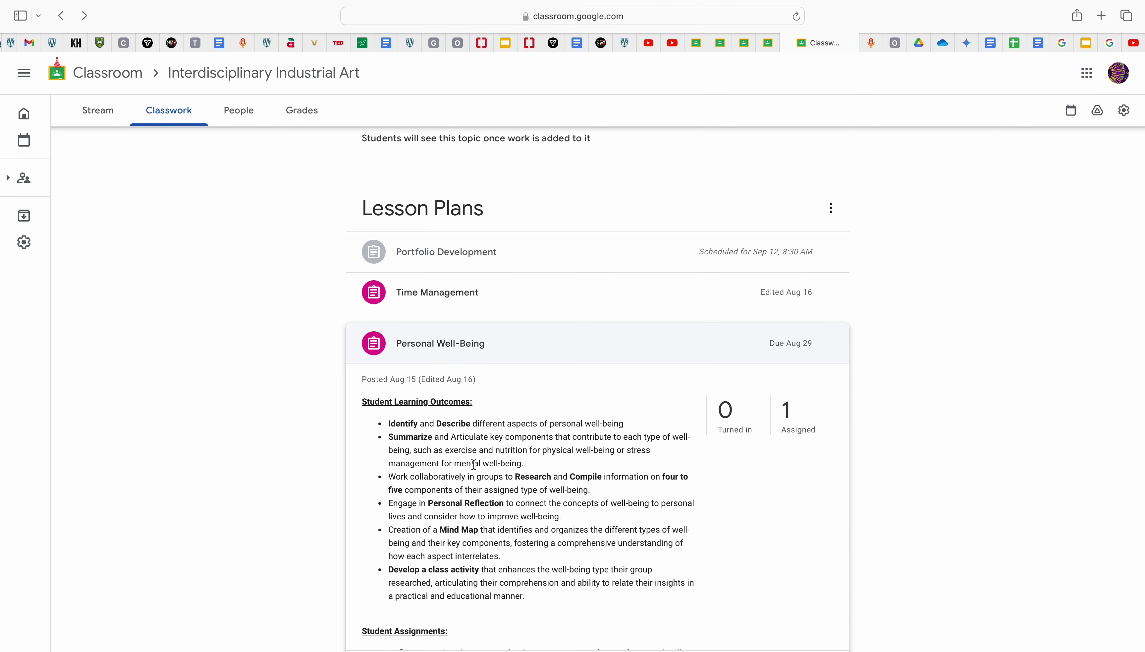
scroll(474, 464, "down", 5)
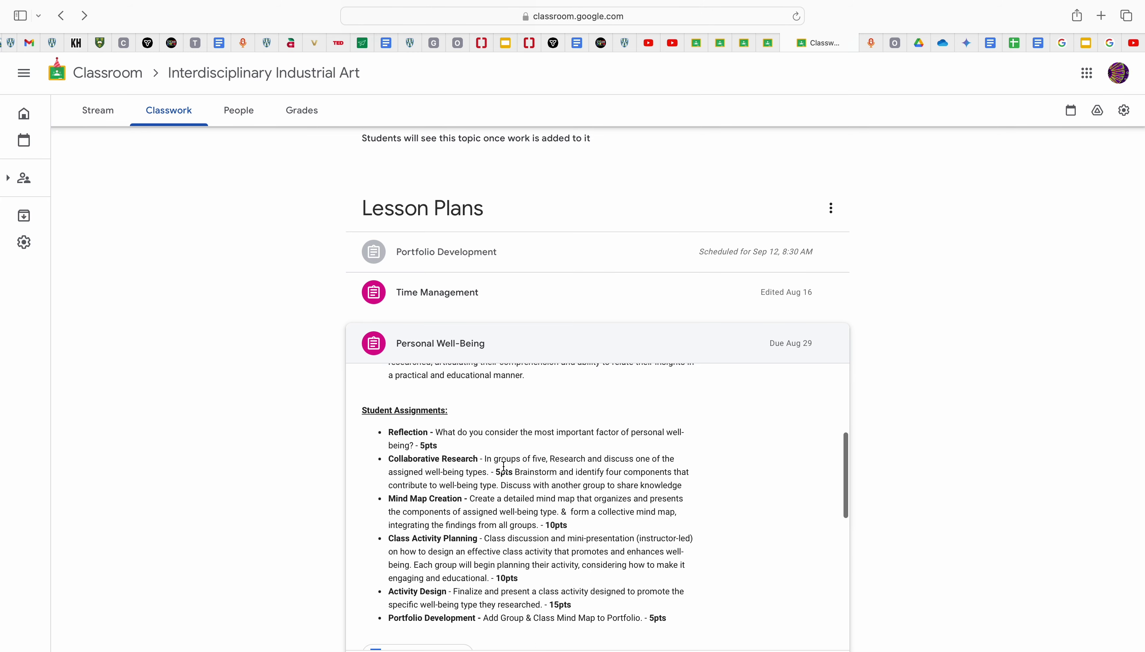
scroll(936, 436, "down", 2)
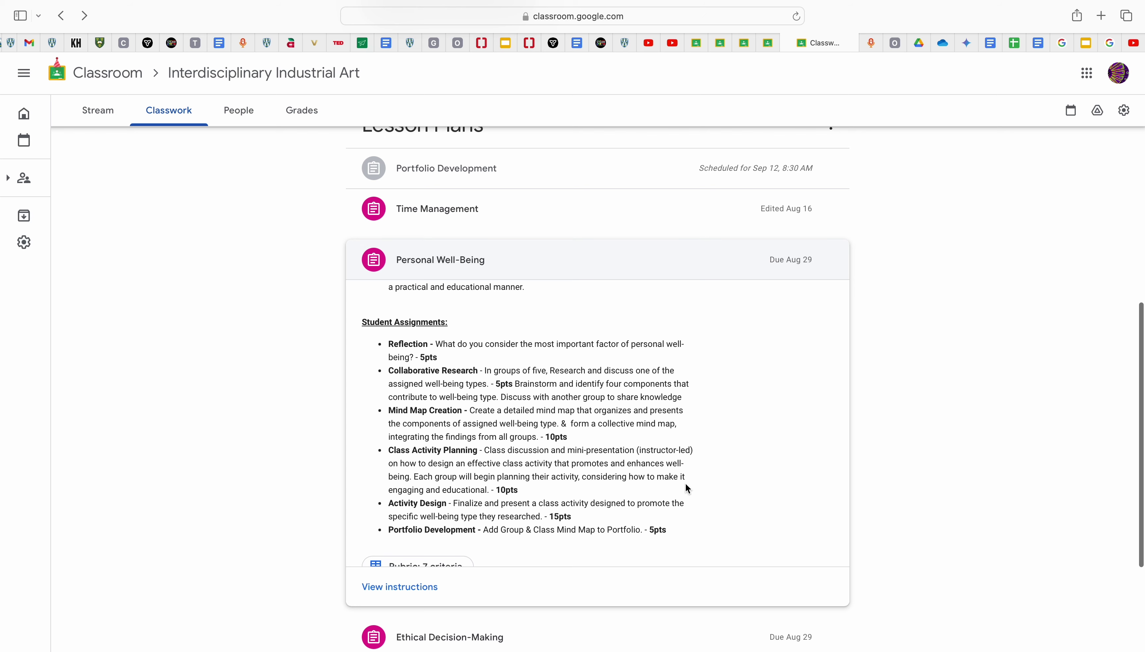
scroll(686, 483, "up", 4)
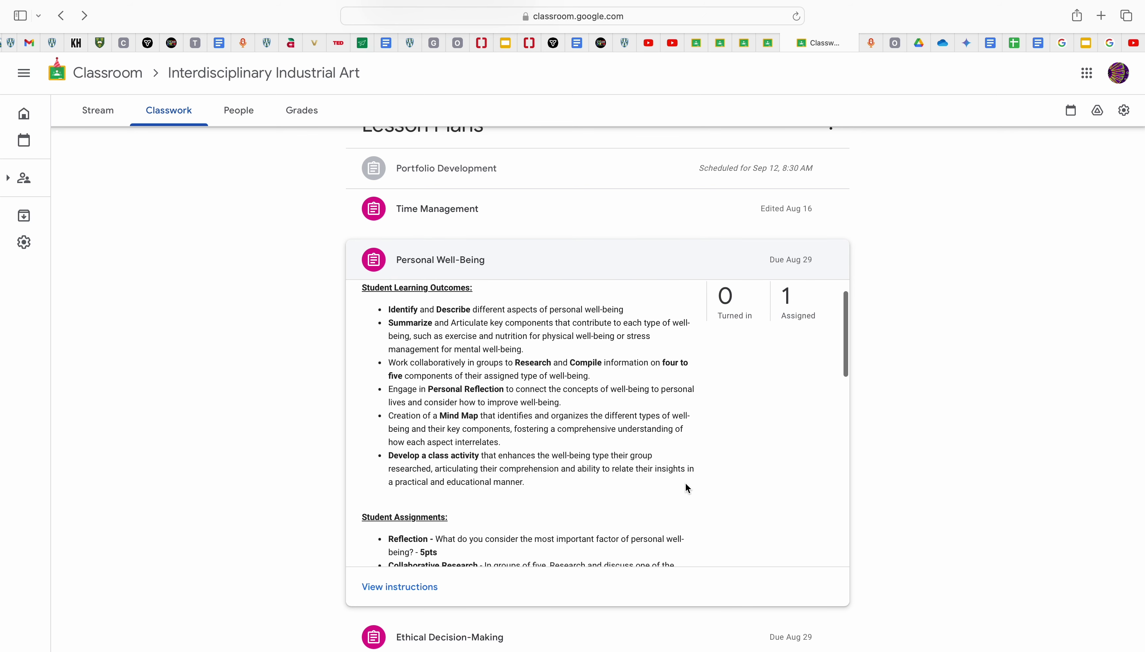
scroll(686, 483, "down", 5)
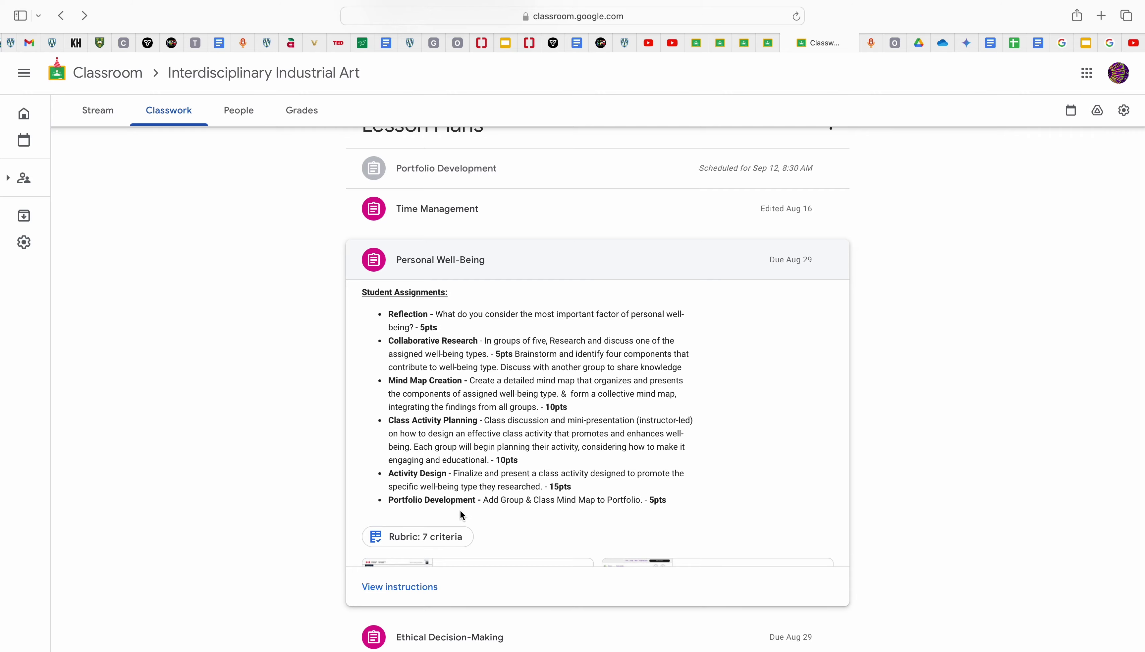
left_click(441, 537)
scroll(441, 386, "down", 5)
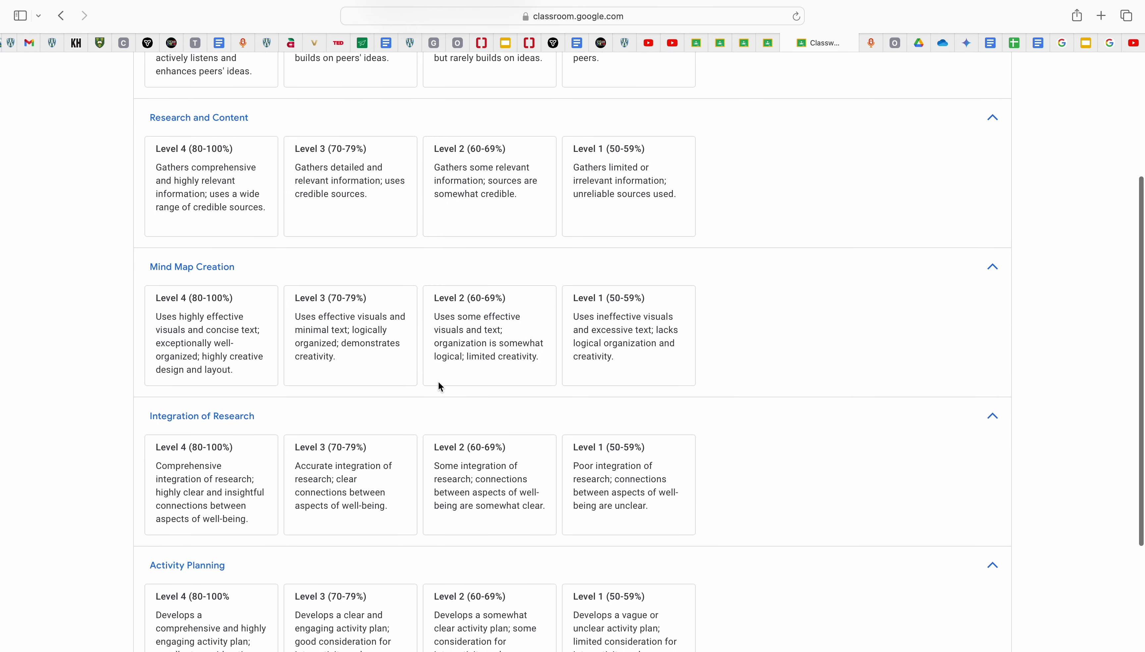
scroll(441, 387, "up", 5)
left_click(28, 68)
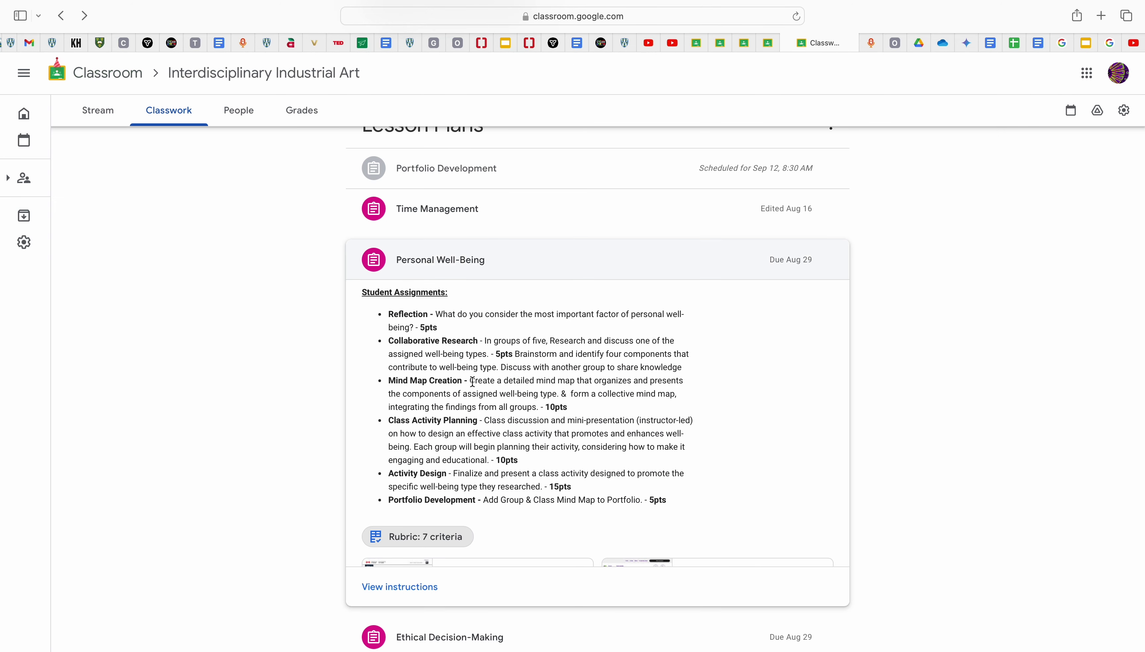
Step: Open Canada's Food Guide in a new browser tab, view it, and return to Classroom
scroll(472, 381, "down", 10)
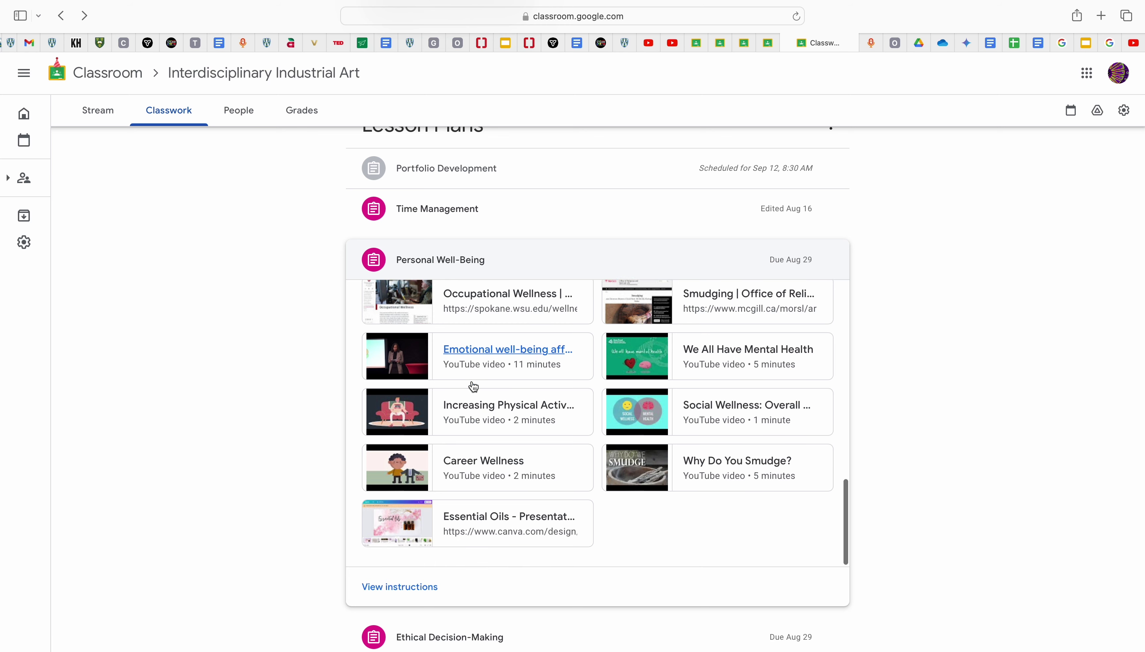
scroll(472, 386, "up", 5)
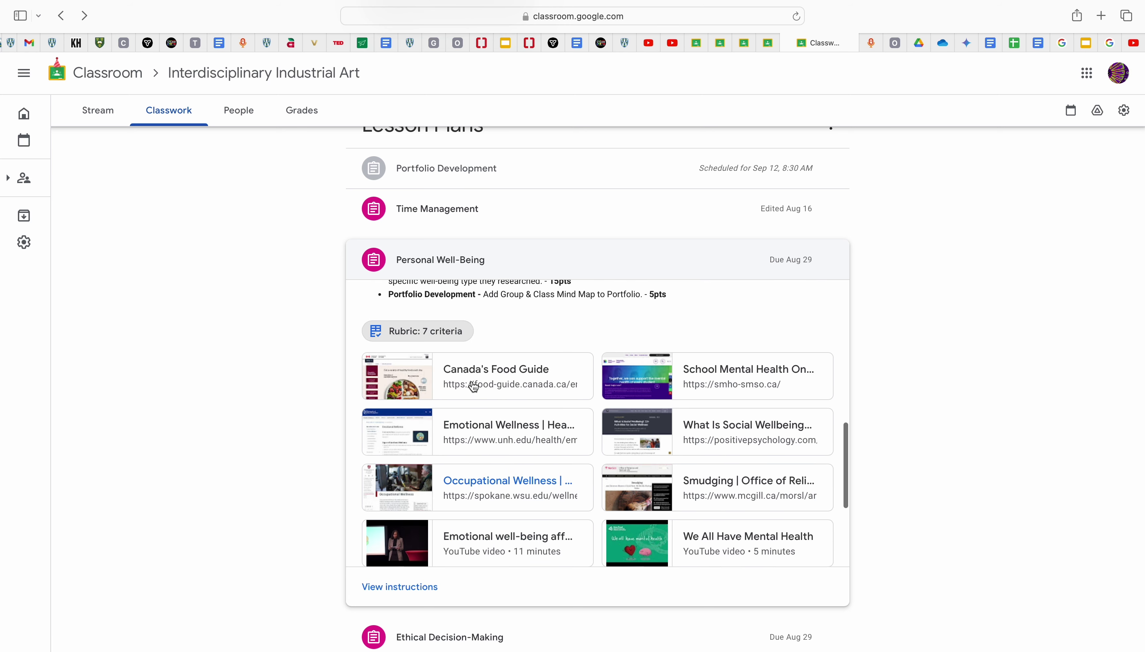
scroll(474, 386, "up", 2)
right_click(495, 447)
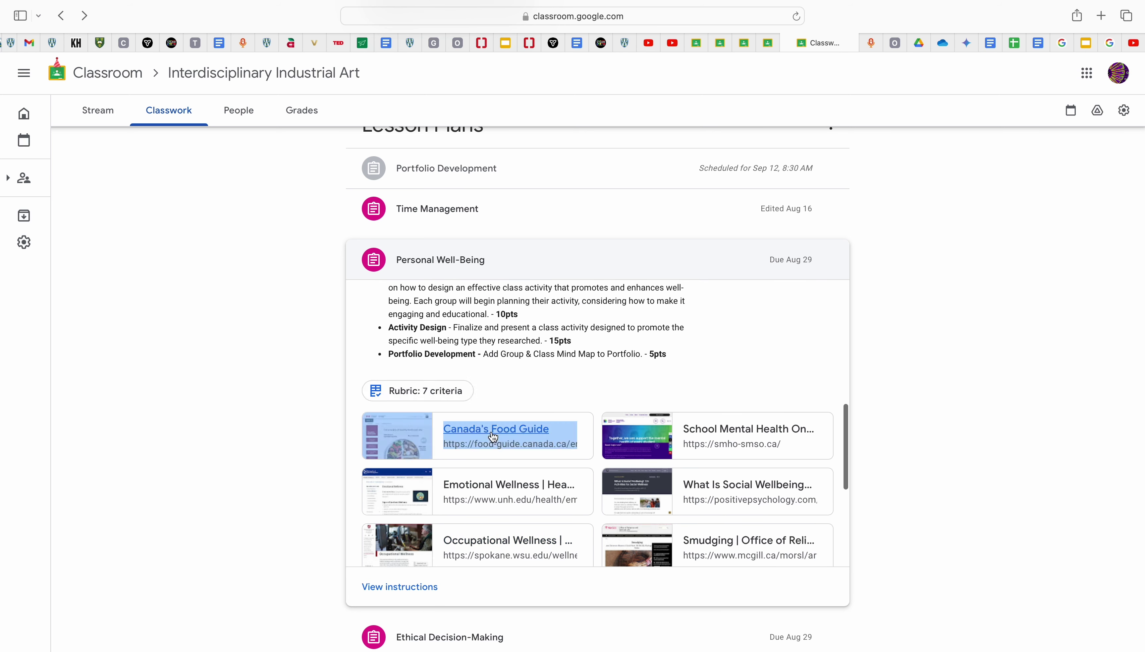
left_click(559, 441)
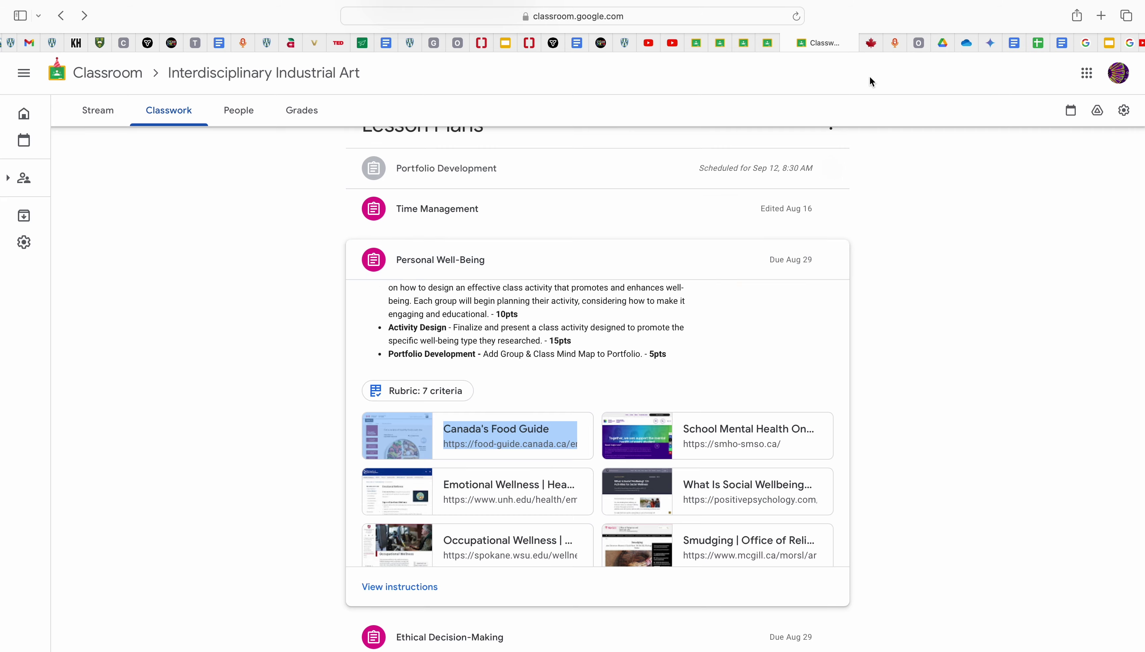
left_click(876, 48)
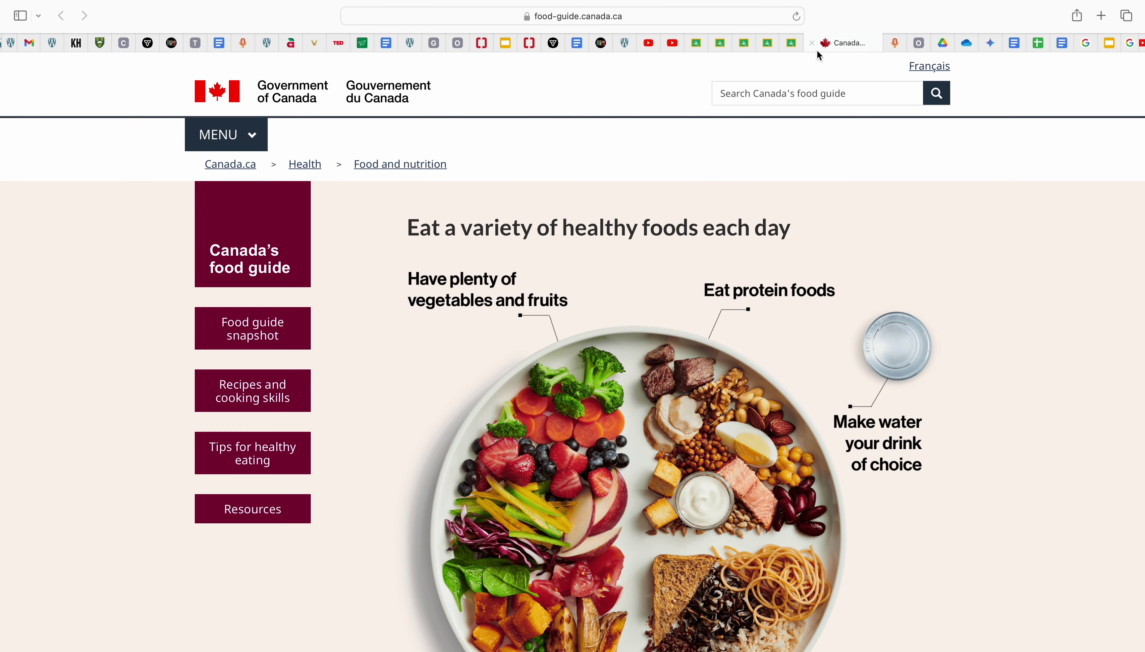
left_click(792, 44)
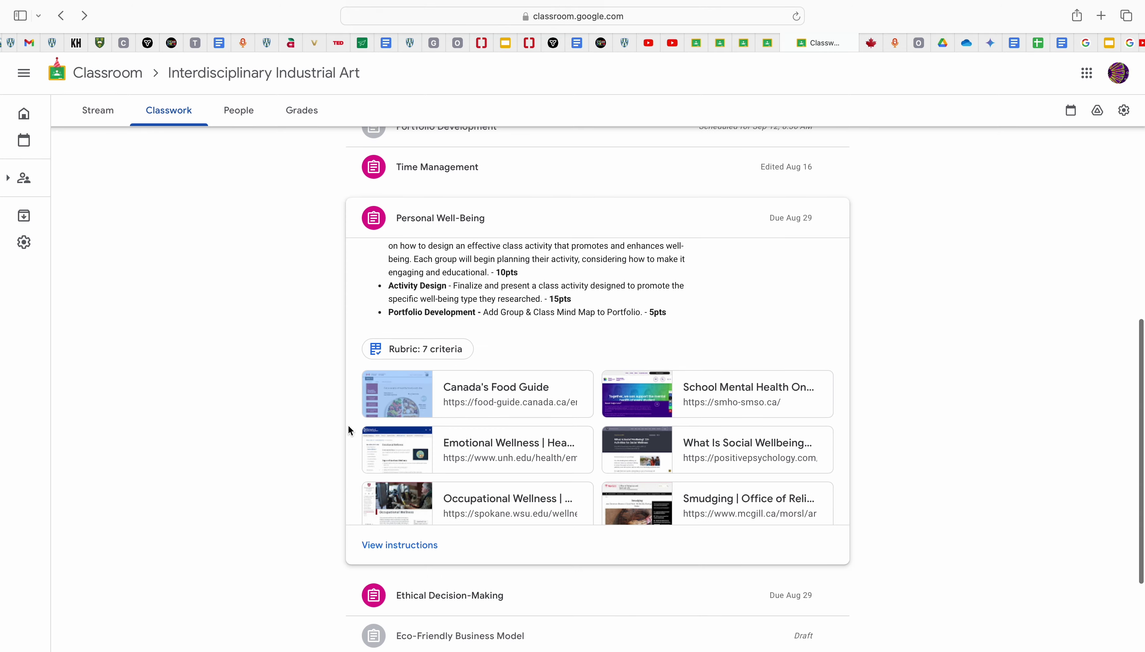
left_click(432, 355)
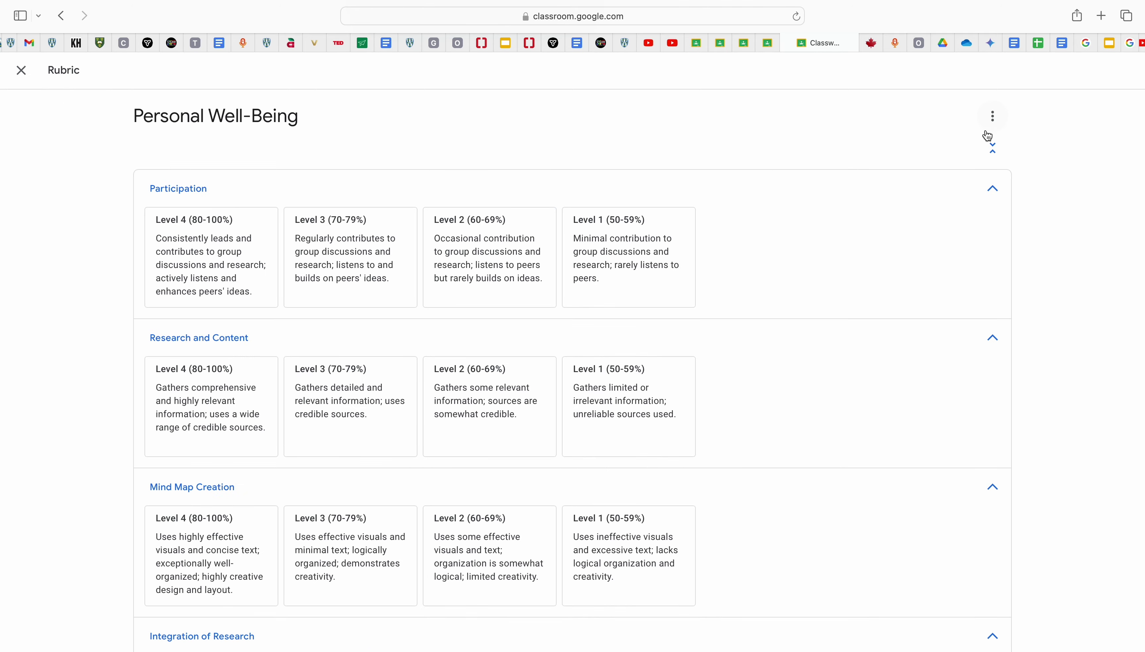
left_click(992, 119)
left_click(926, 157)
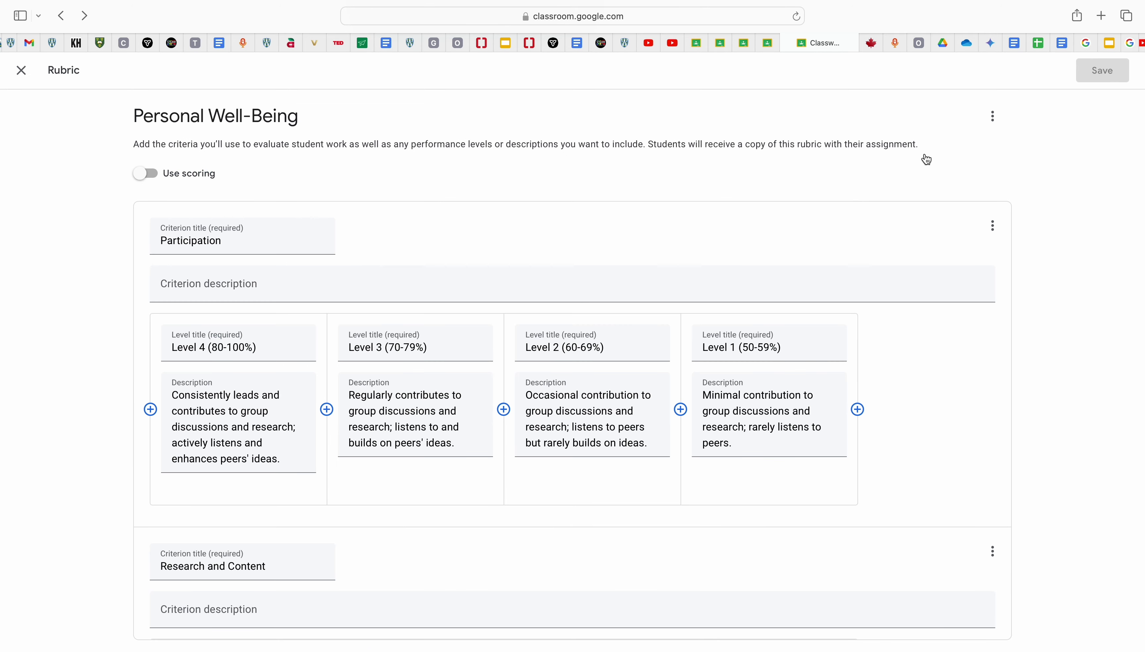
scroll(600, 368, "down", 5)
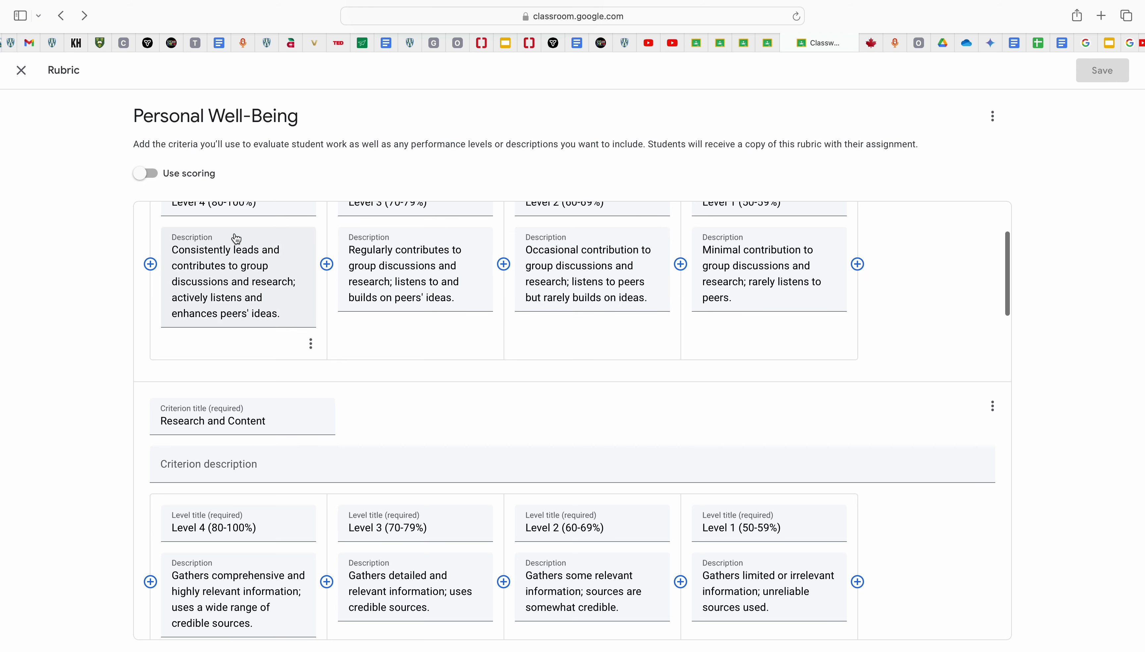
left_click(146, 174)
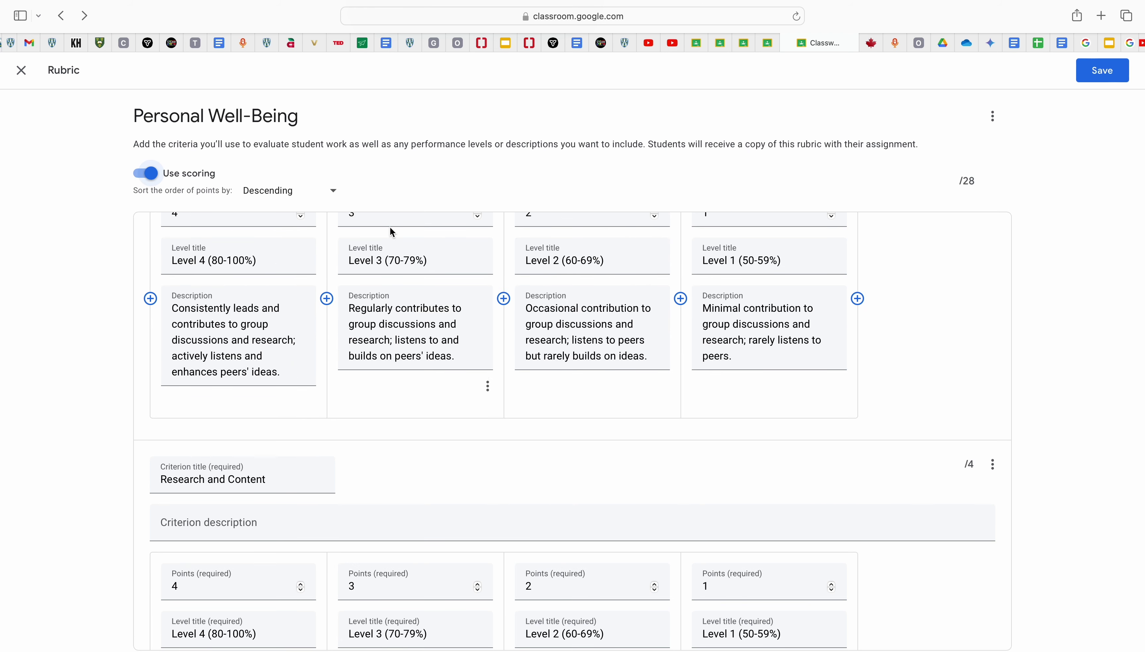
scroll(392, 231, "up", 5)
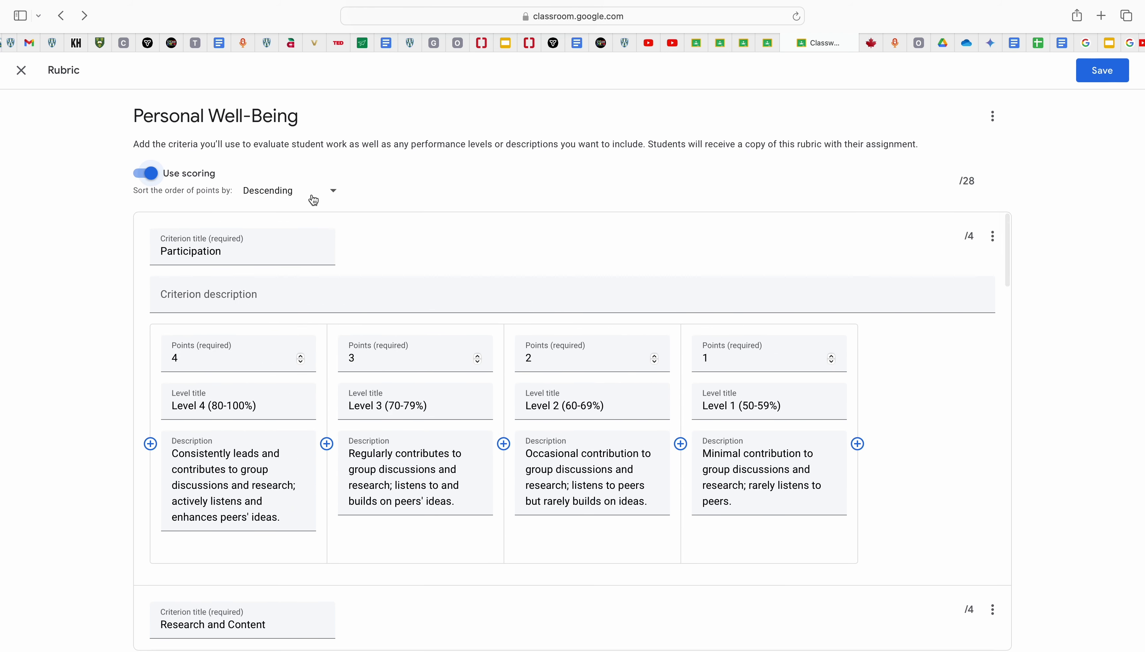
double_click(302, 358)
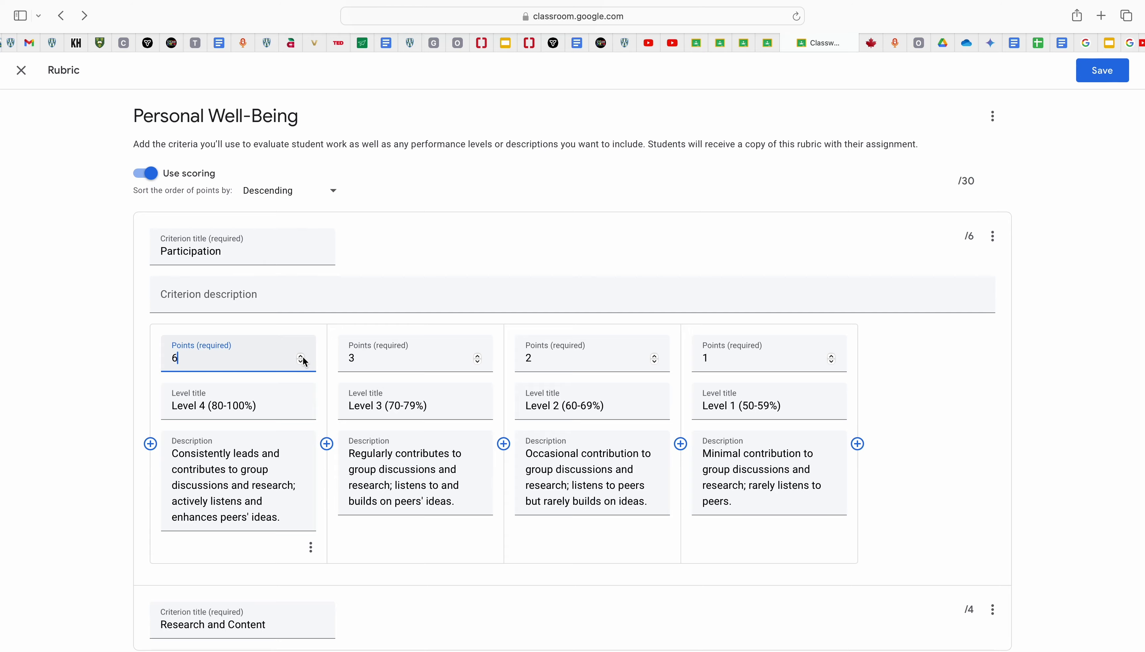
left_click(155, 174)
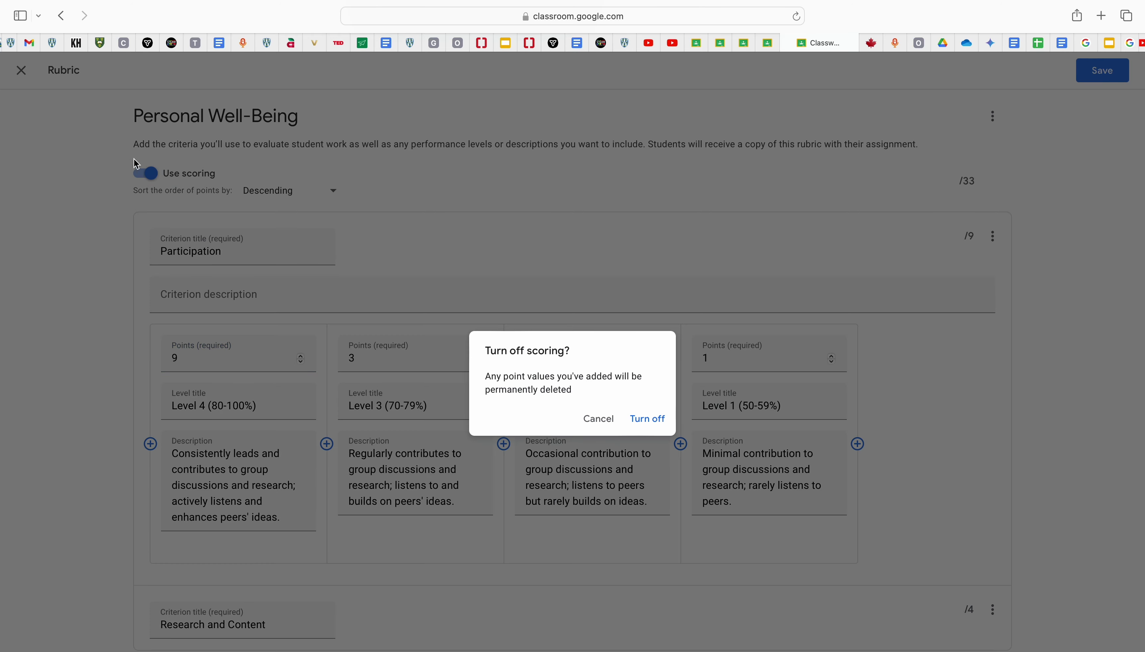
left_click(606, 426)
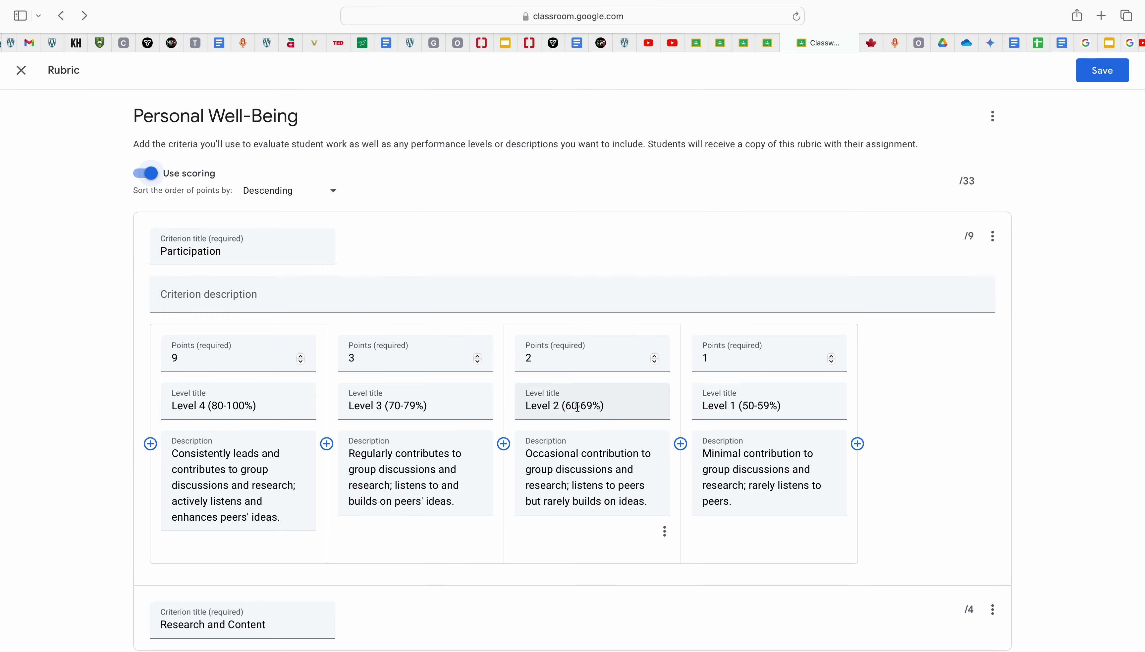
left_click(21, 70)
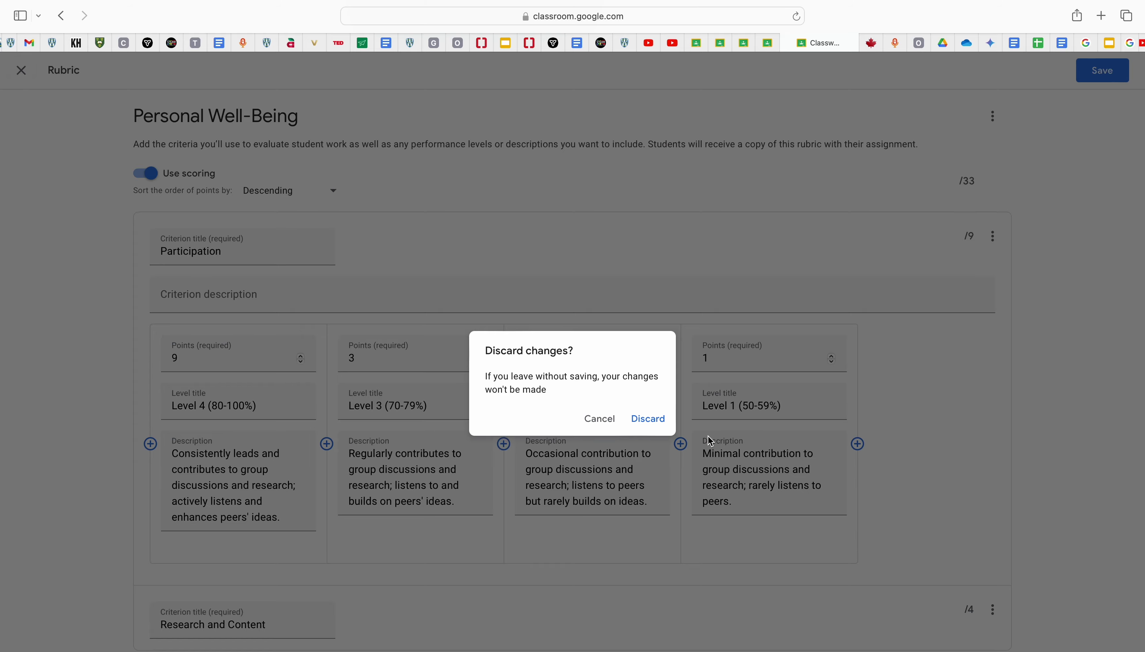
left_click(648, 419)
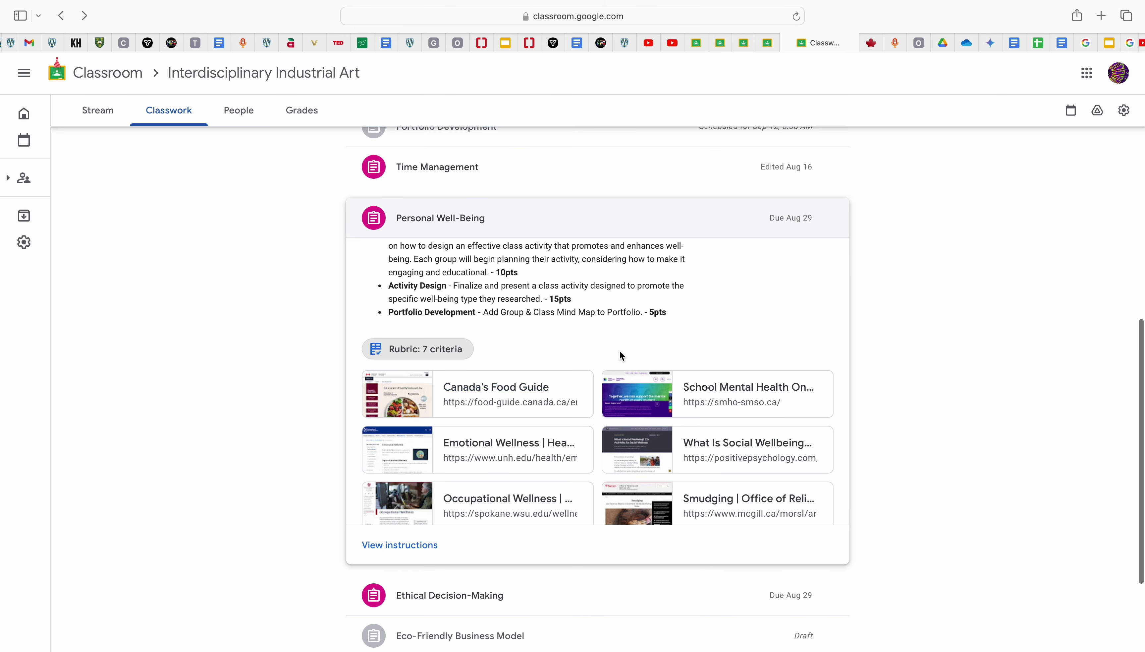
Step: Expand Ethical Decision-Making, view its one graded submission, and return to Classwork
scroll(697, 334, "down", 5)
left_click(610, 607)
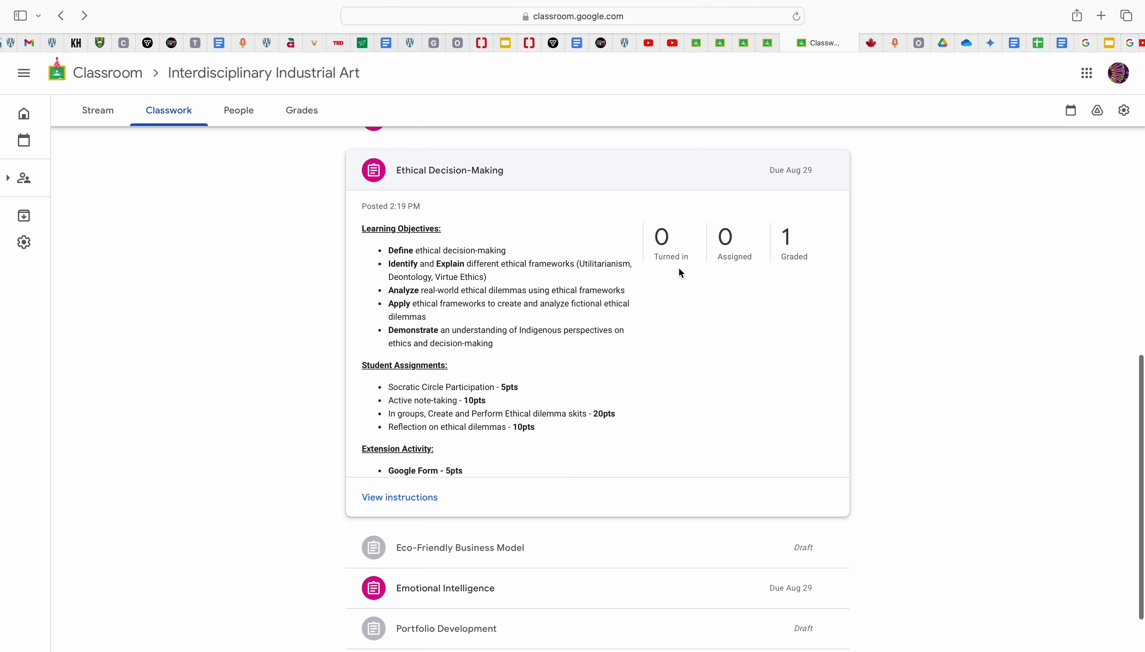
left_click(788, 239)
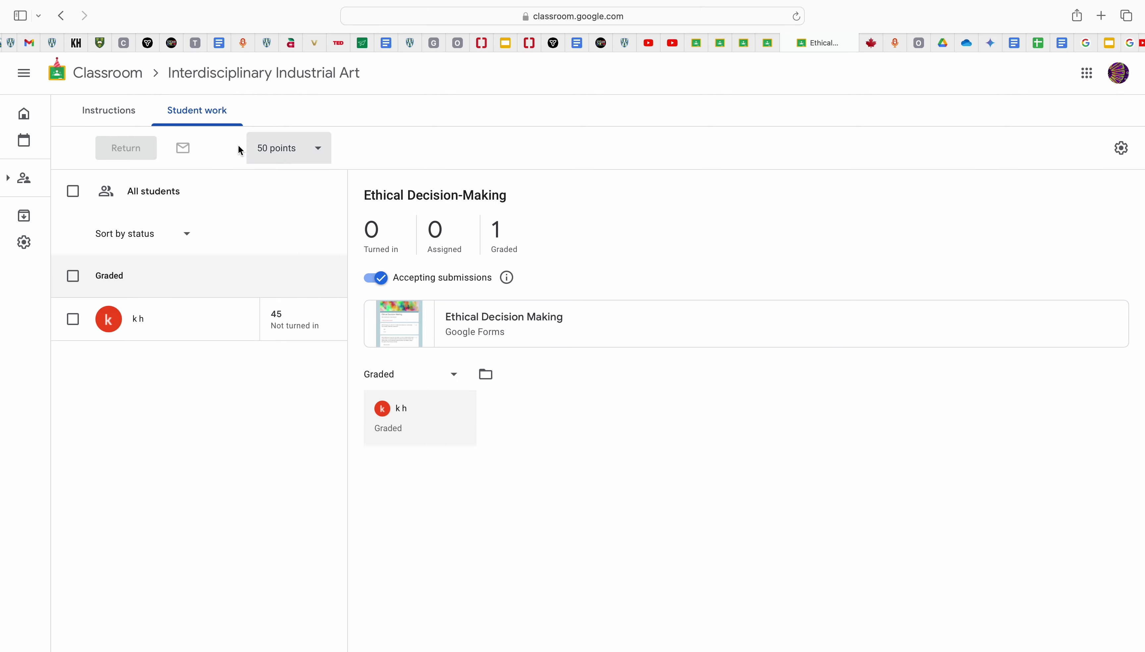
left_click(61, 16)
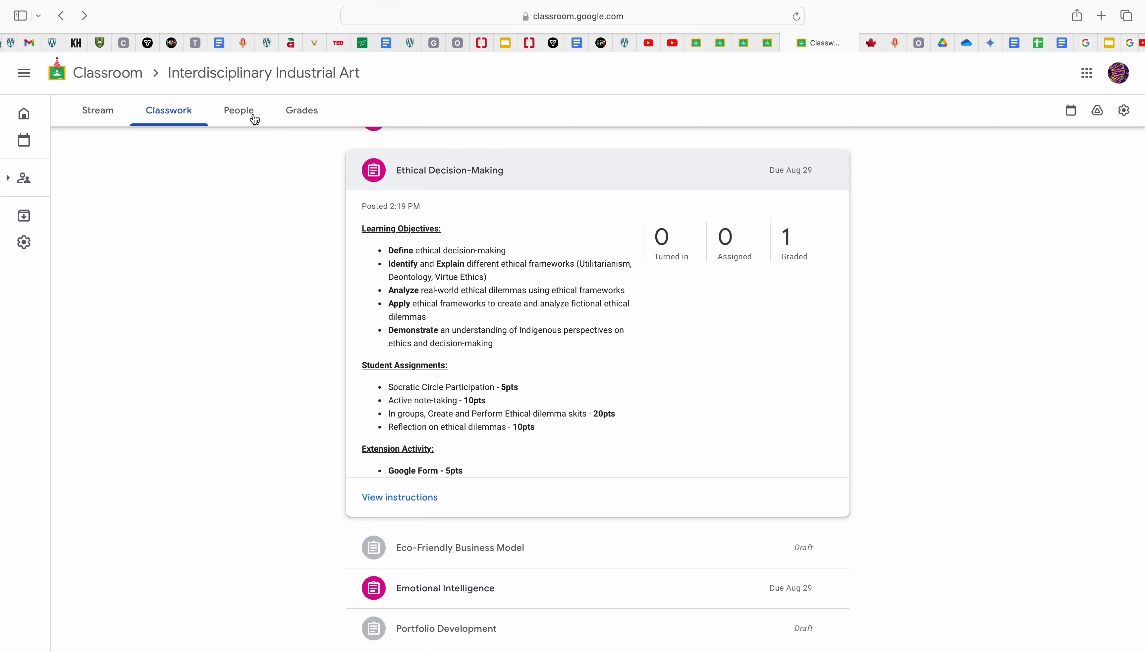
Step: In the gradebook, give the shirt-size question a grade of 100/100
left_click(313, 116)
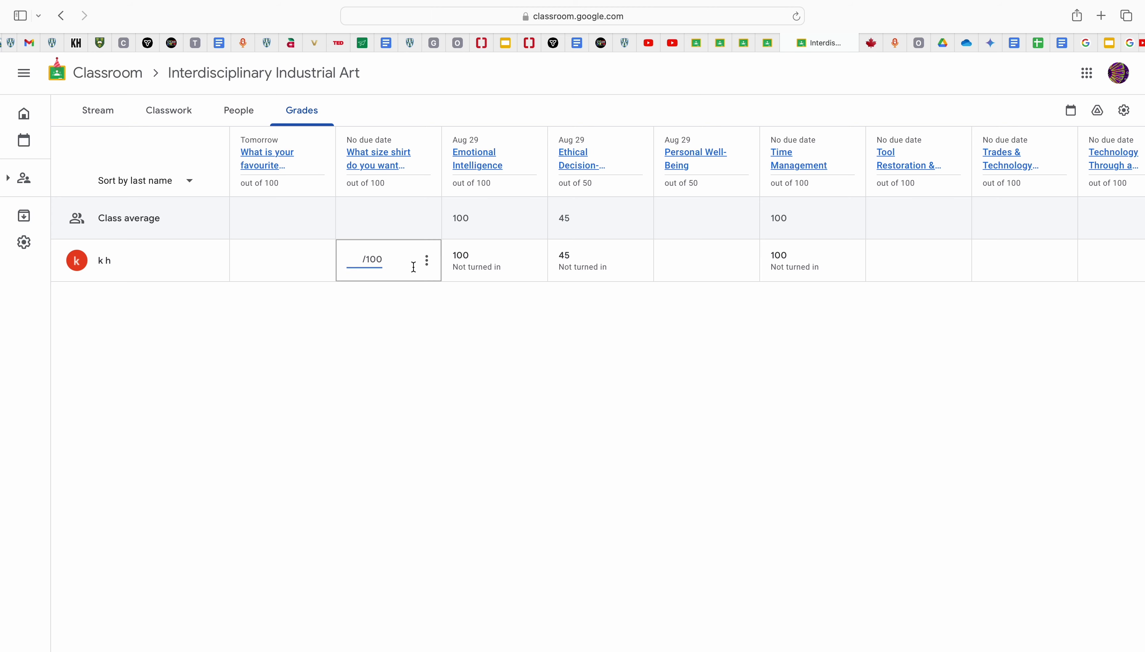
type("100")
key("Return")
Step: Return the graded shirt-size work to the class's one student
left_click(427, 271)
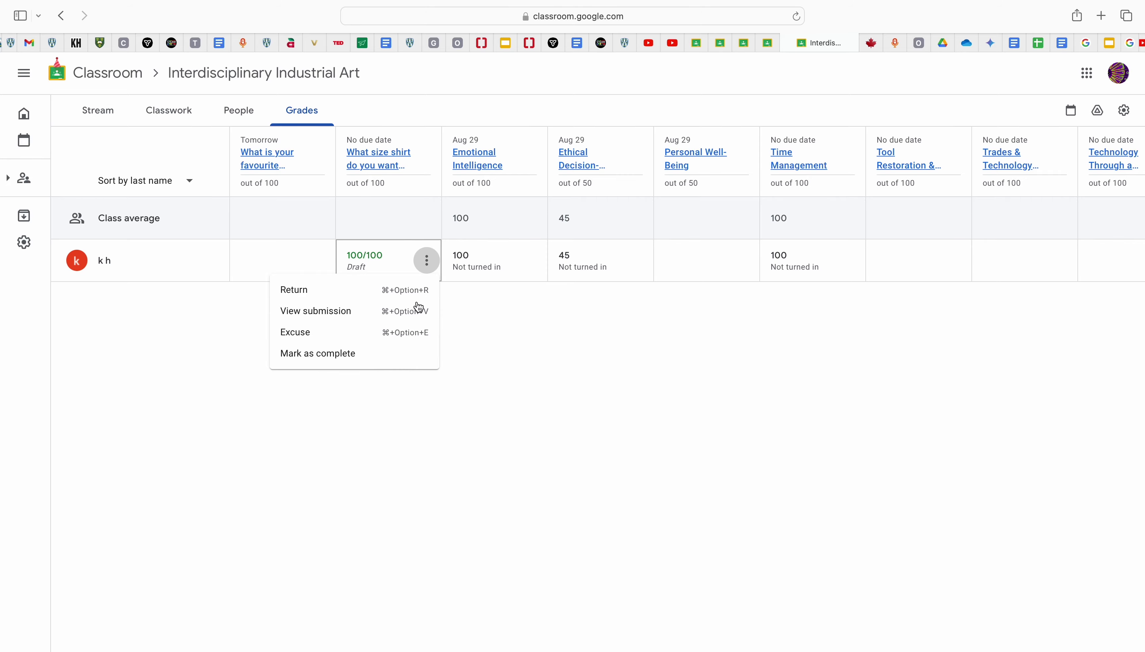
left_click(377, 298)
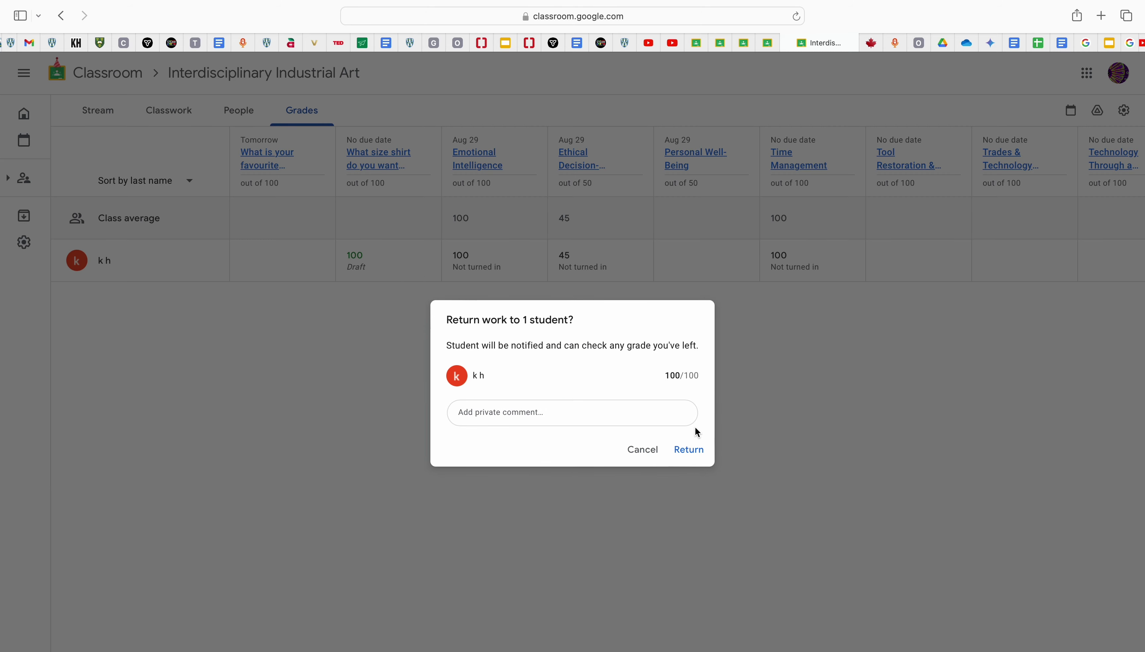
left_click(693, 449)
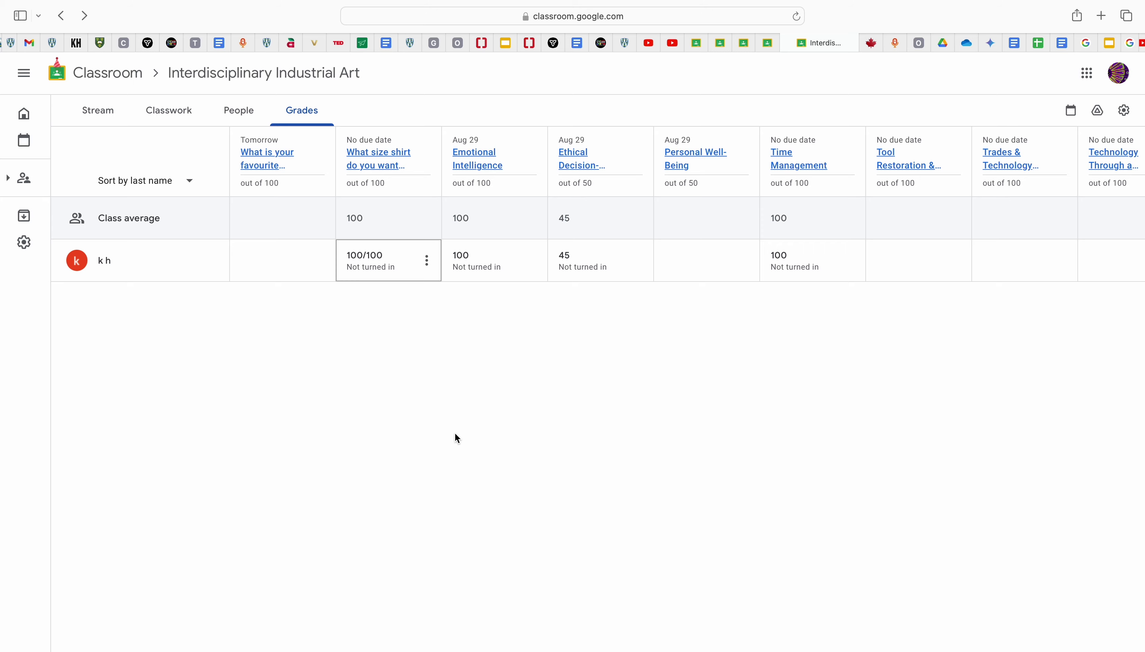
Step: Switch to the Classwork list and scroll through the assignments
left_click(187, 116)
scroll(440, 352, "down", 5)
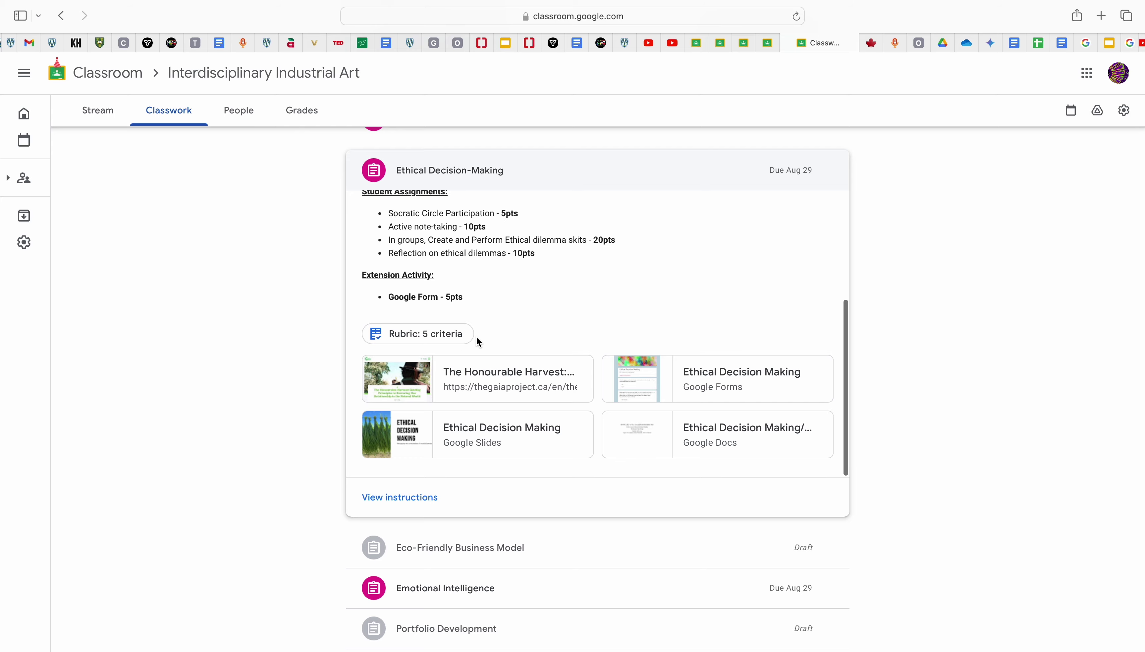
scroll(343, 529, "down", 5)
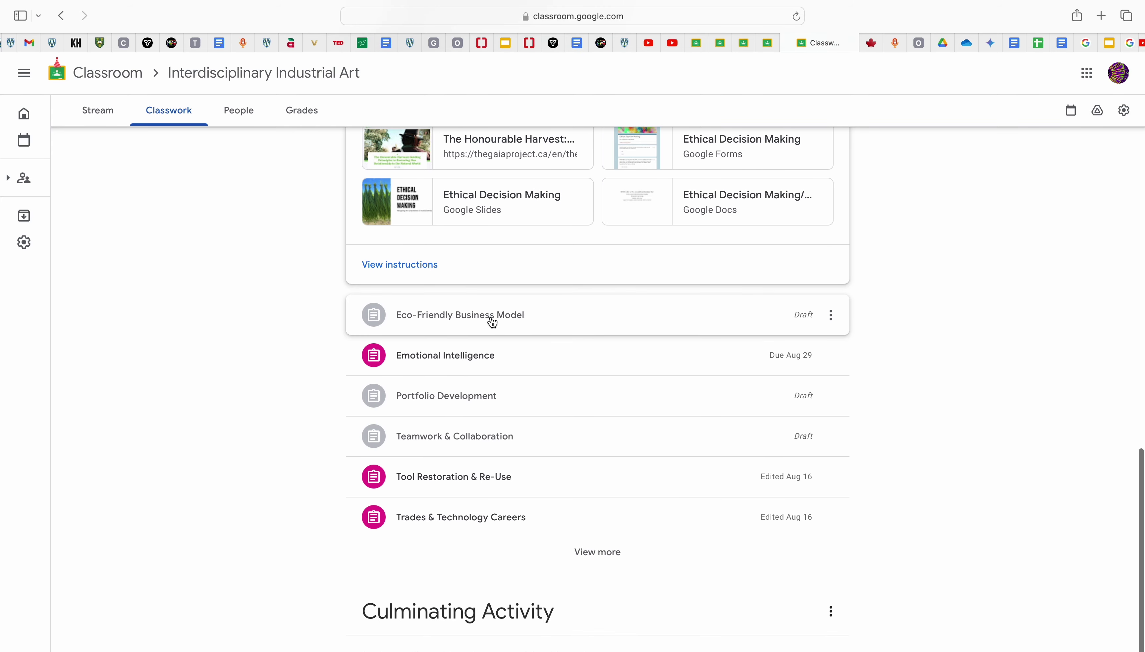
scroll(495, 318, "up", 2)
Step: Expand Tool Restoration & Re-Use and review its rubric before returning to Classwork
left_click(473, 518)
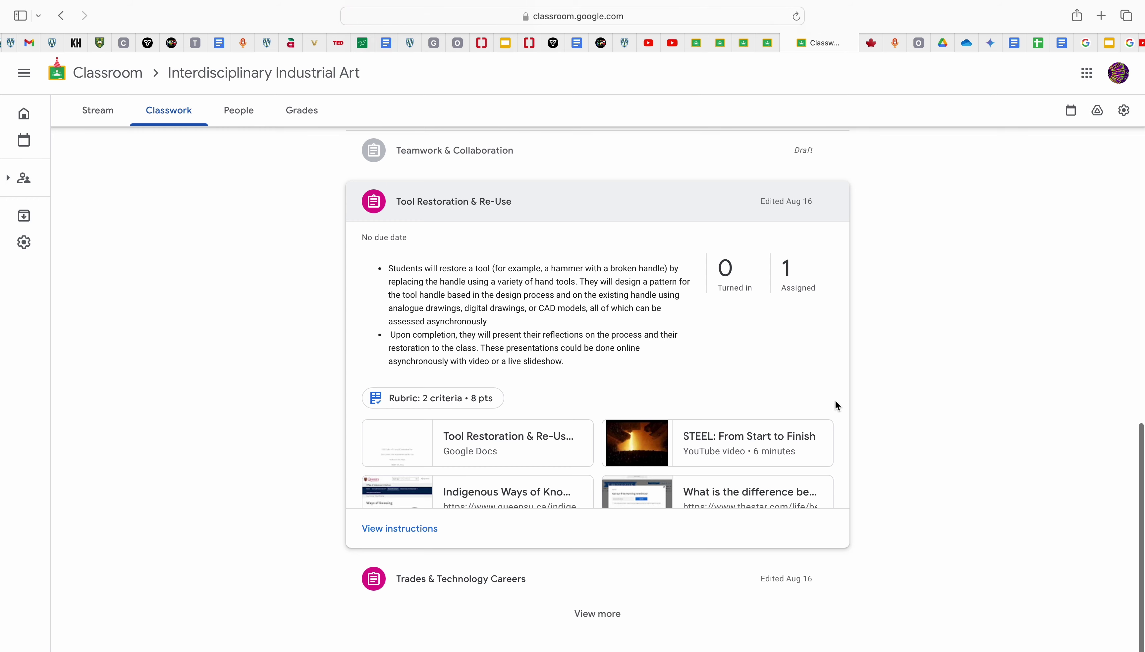
scroll(645, 358, "down", 2)
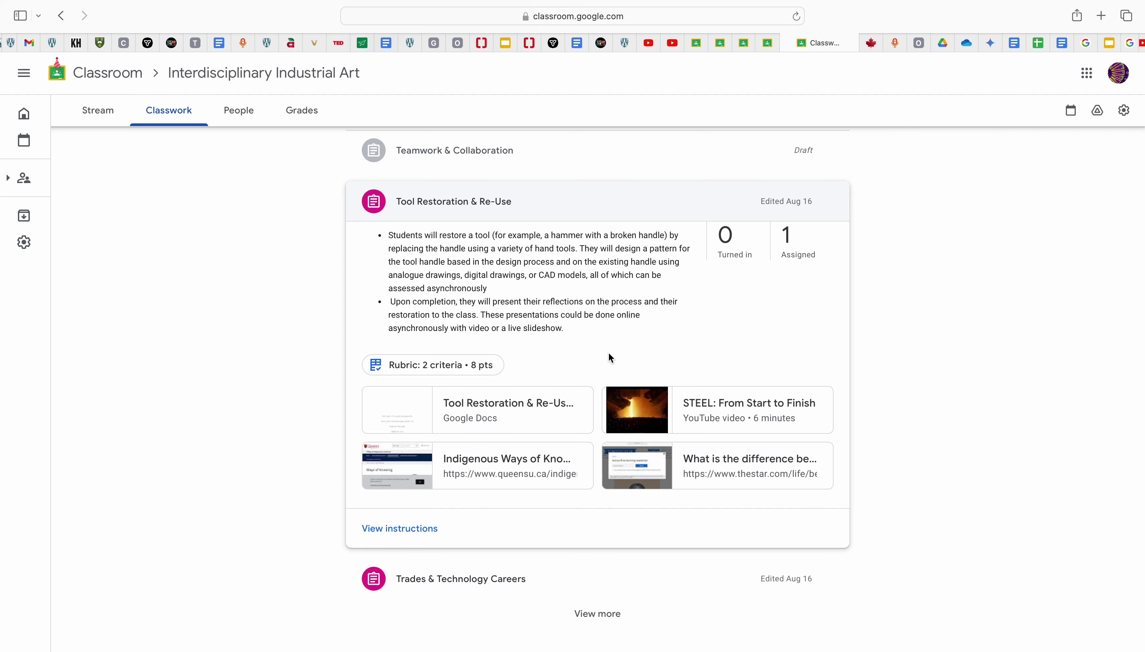
left_click(476, 371)
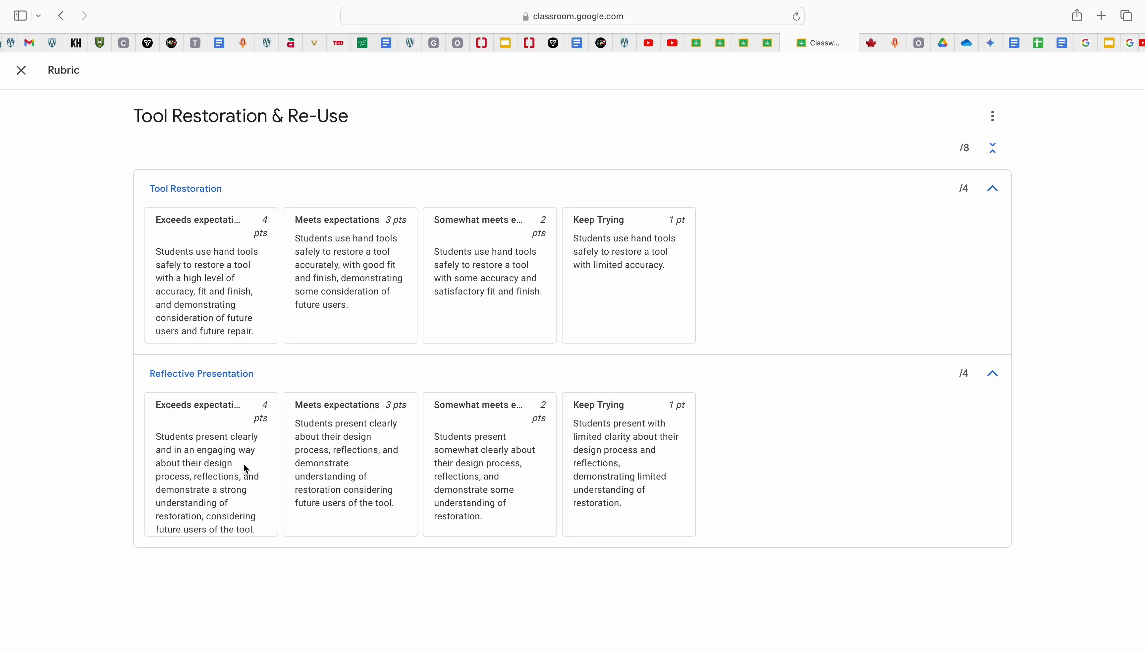
left_click(21, 71)
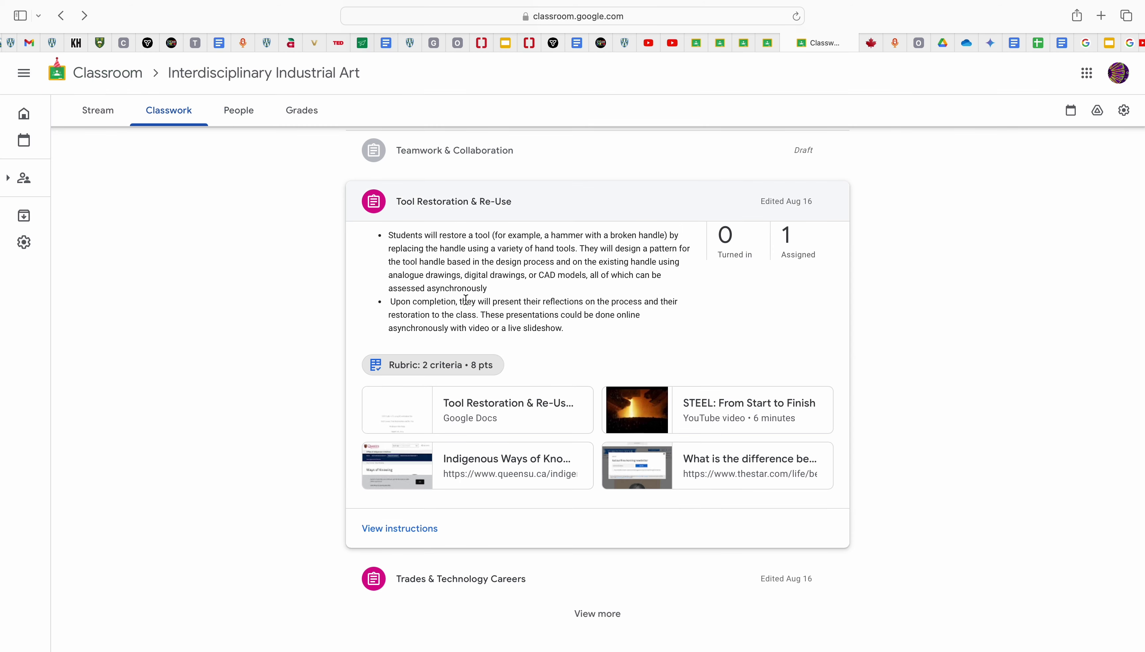
scroll(466, 300, "up", 6)
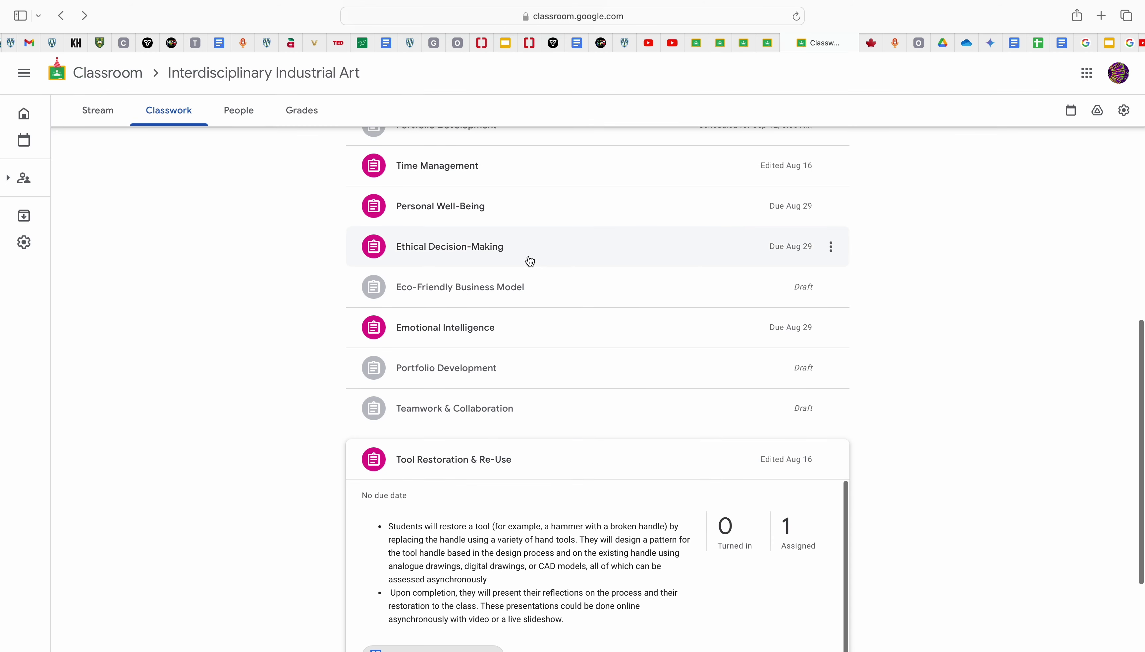
Step: Expand the Ethical Decision-Making assignment to look over its details
left_click(530, 260)
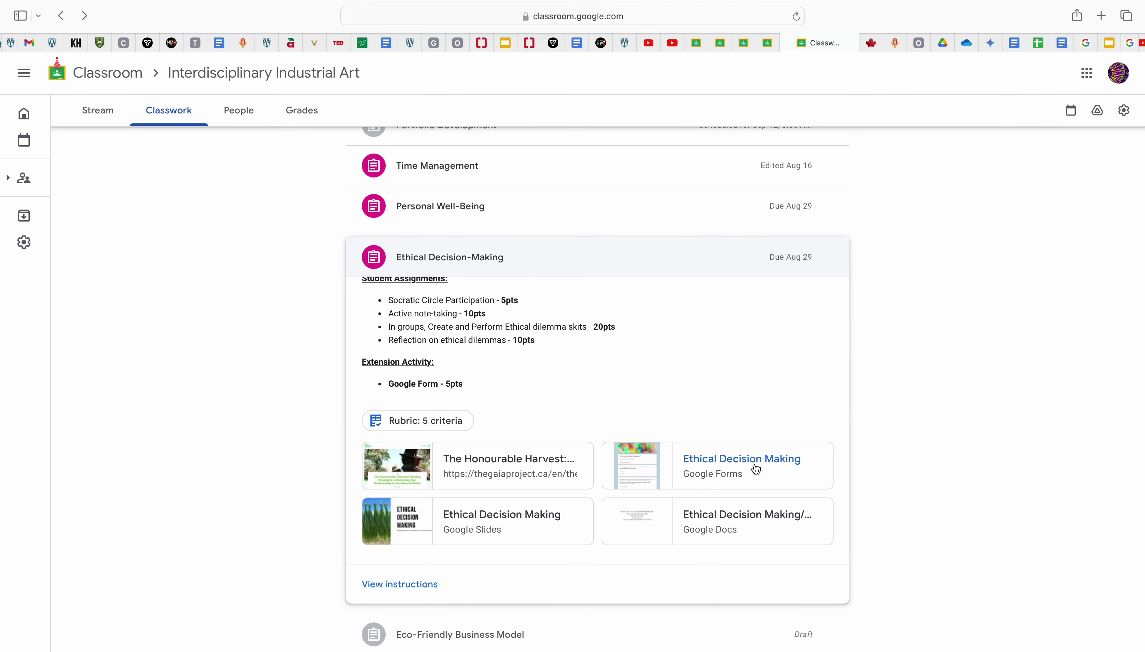
scroll(582, 307, "up", 1)
scroll(581, 306, "down", 1)
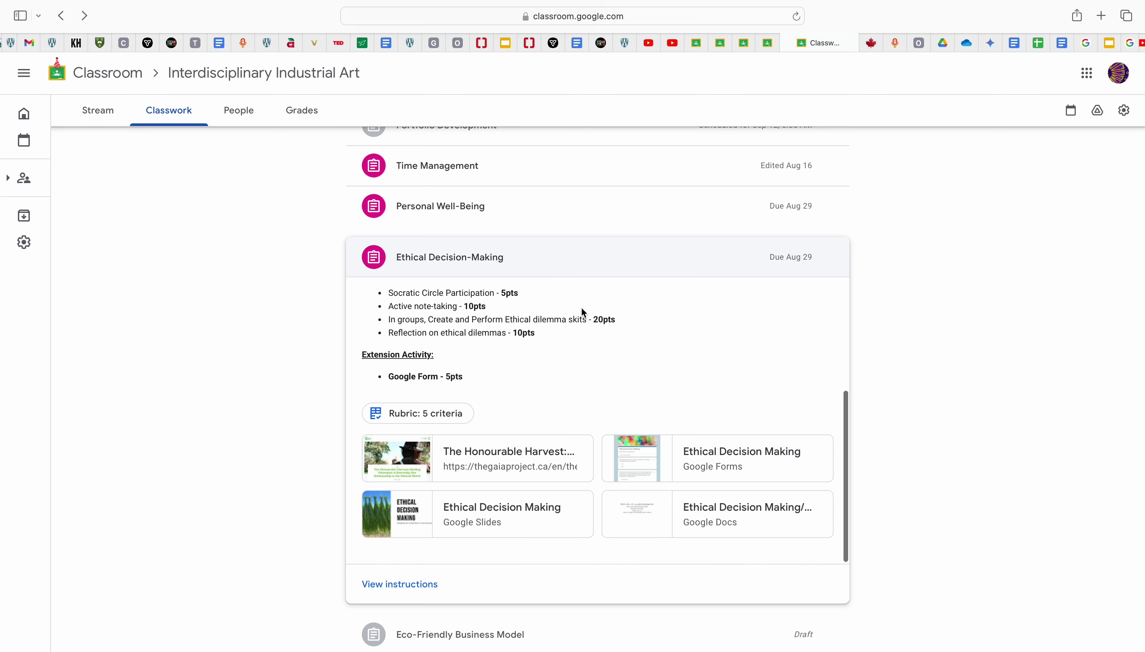
scroll(887, 376, "down", 7)
Step: Expand Emotional Intelligence and open it for editing from its options menu
left_click(764, 366)
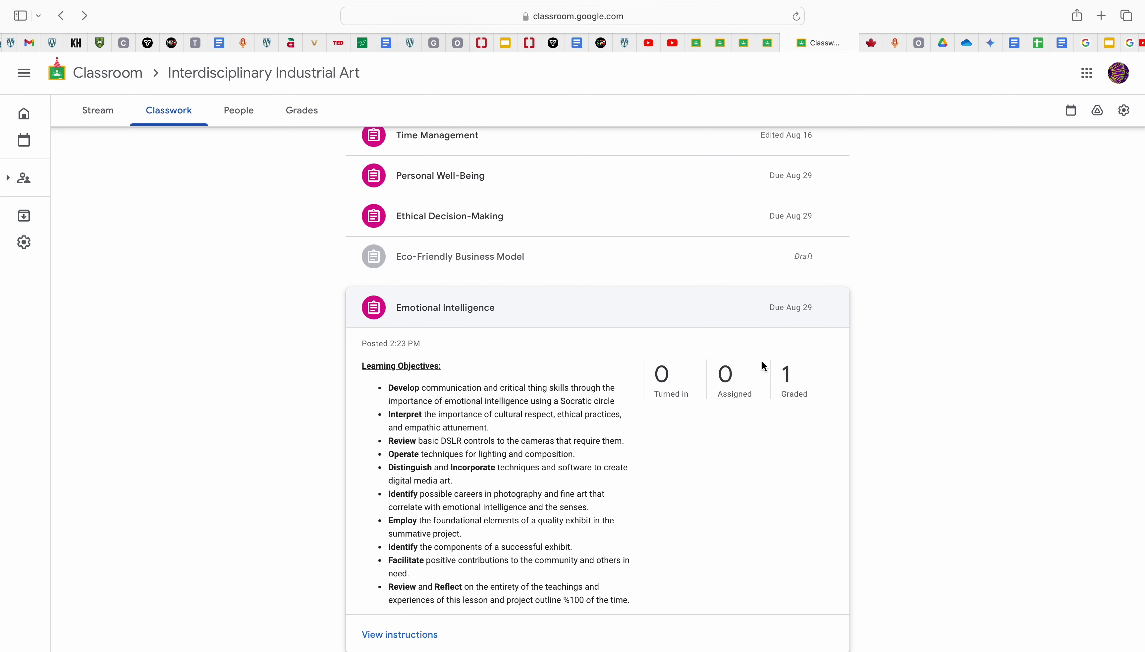
scroll(766, 430, "down", 6)
scroll(766, 429, "up", 5)
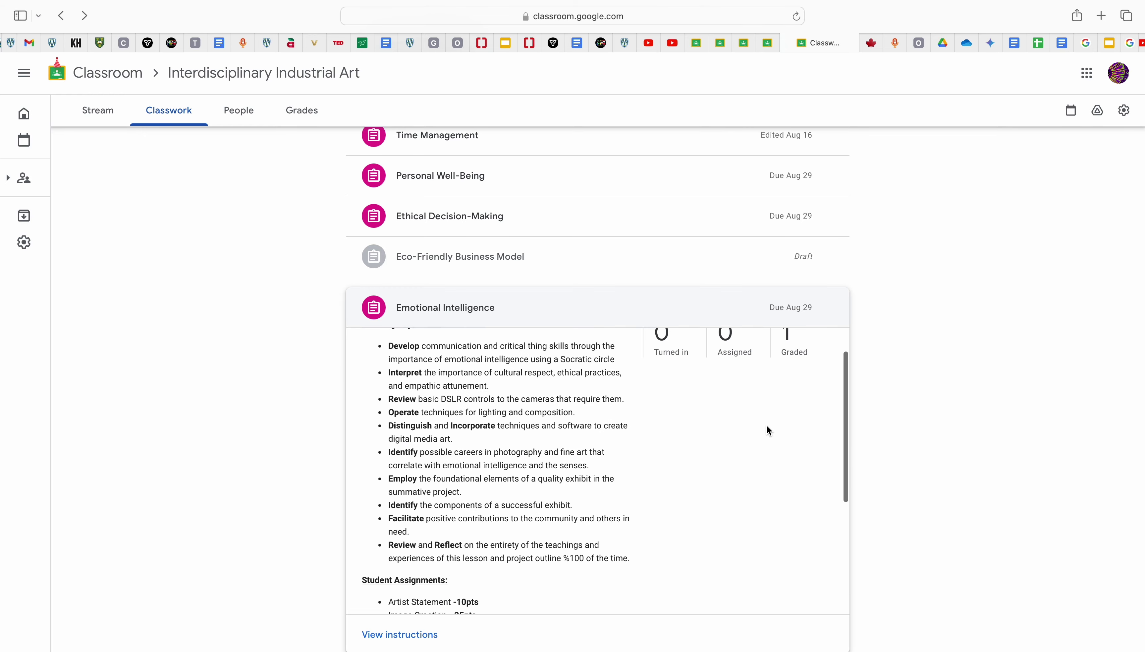
scroll(814, 348, "up", 2)
left_click(832, 308)
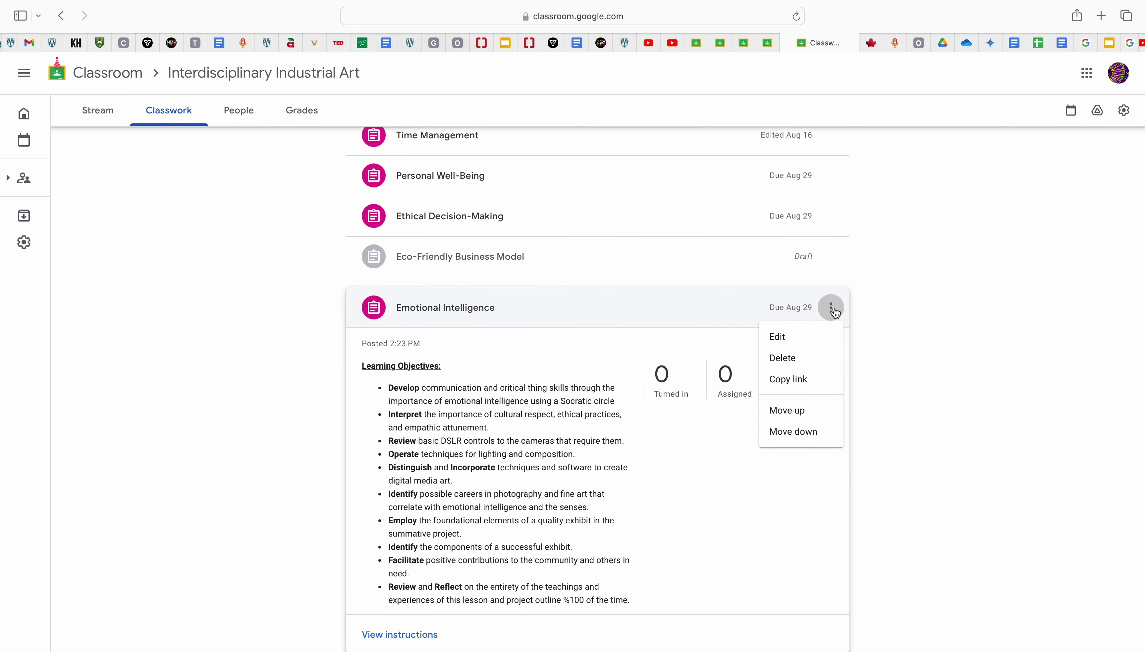
left_click(782, 336)
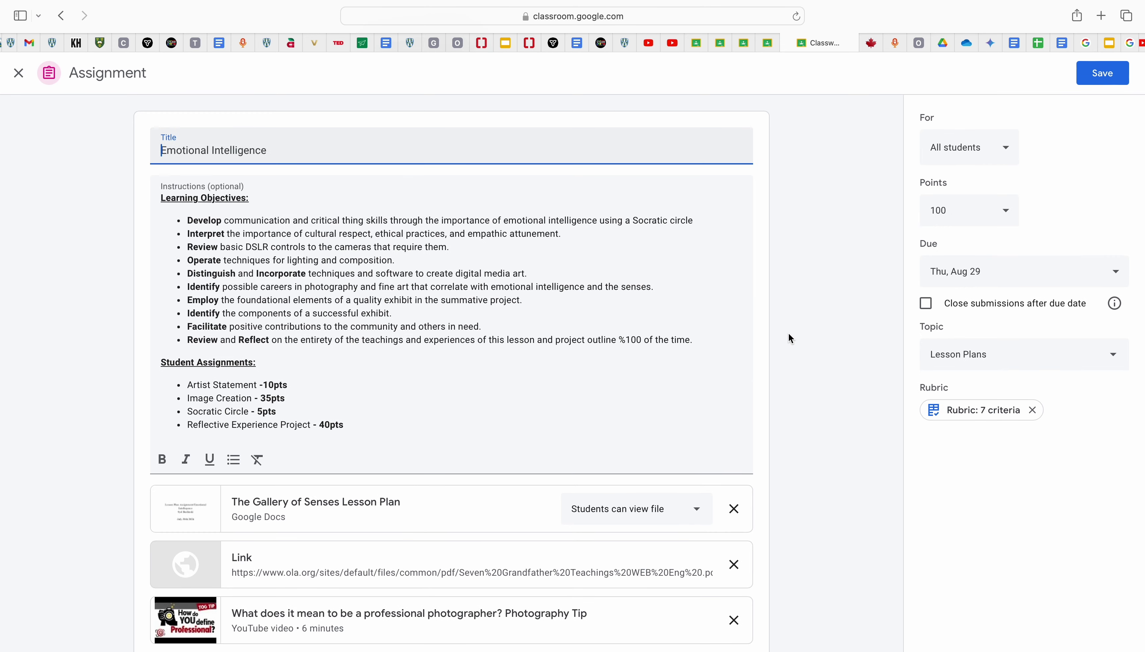
Step: Check the assignment's points value, leaving it at 100
left_click(1004, 213)
left_click_drag(961, 215, 914, 219)
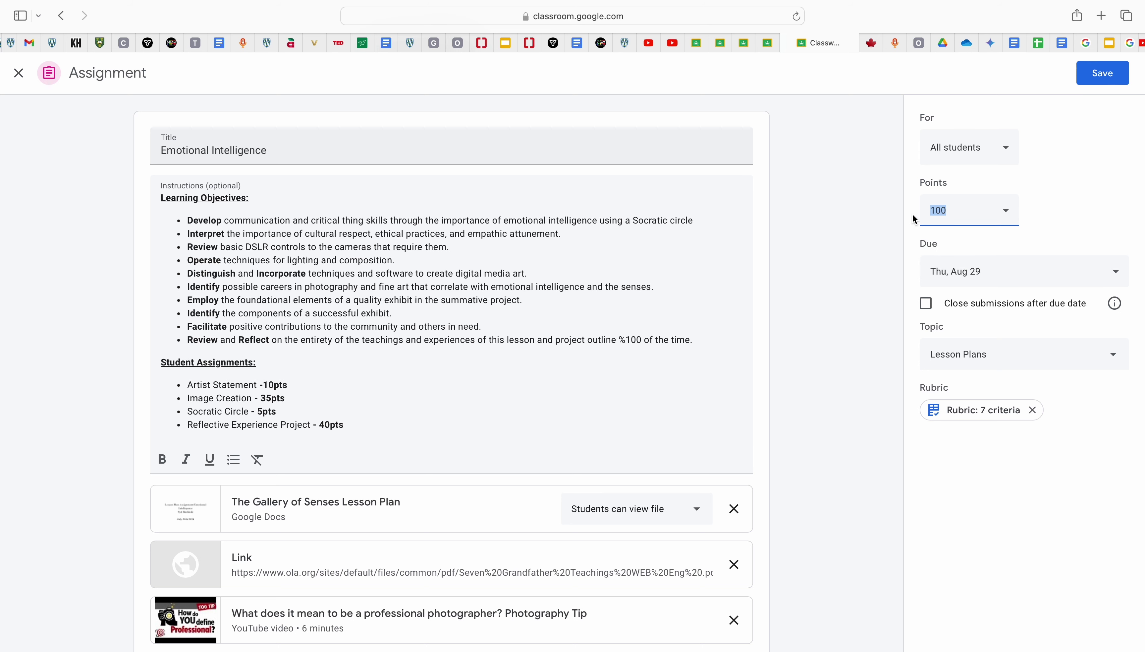
left_click(868, 223)
Step: Set the due date to Wed, Sep 4, 2024 at 11:59 PM
left_click(1066, 271)
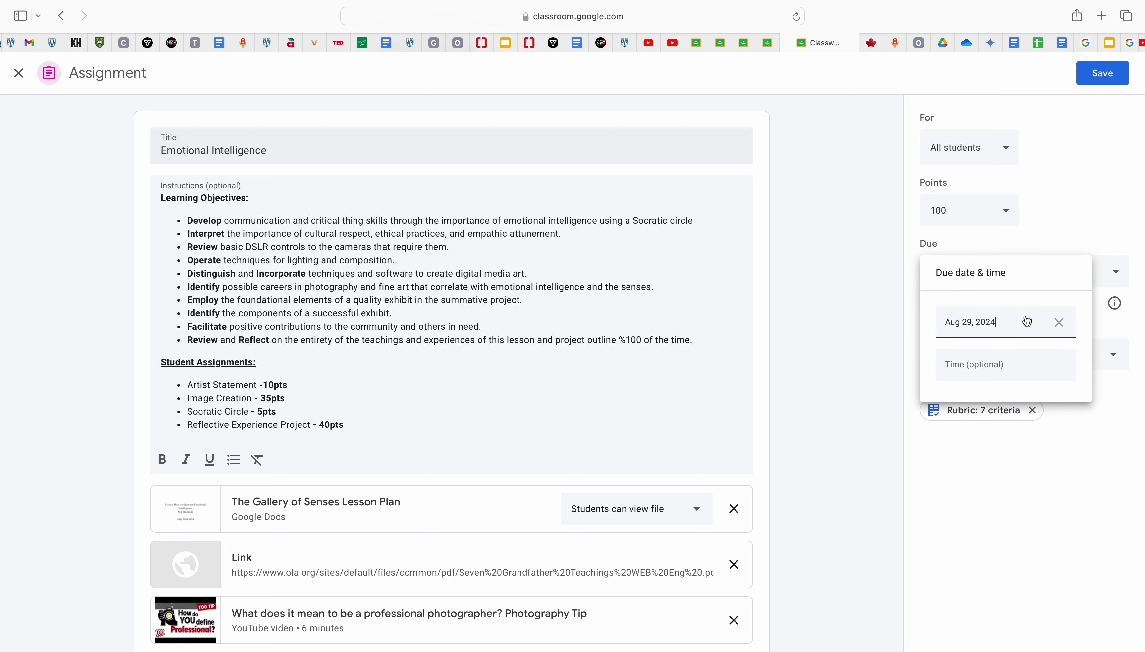
left_click(998, 373)
left_click(1015, 326)
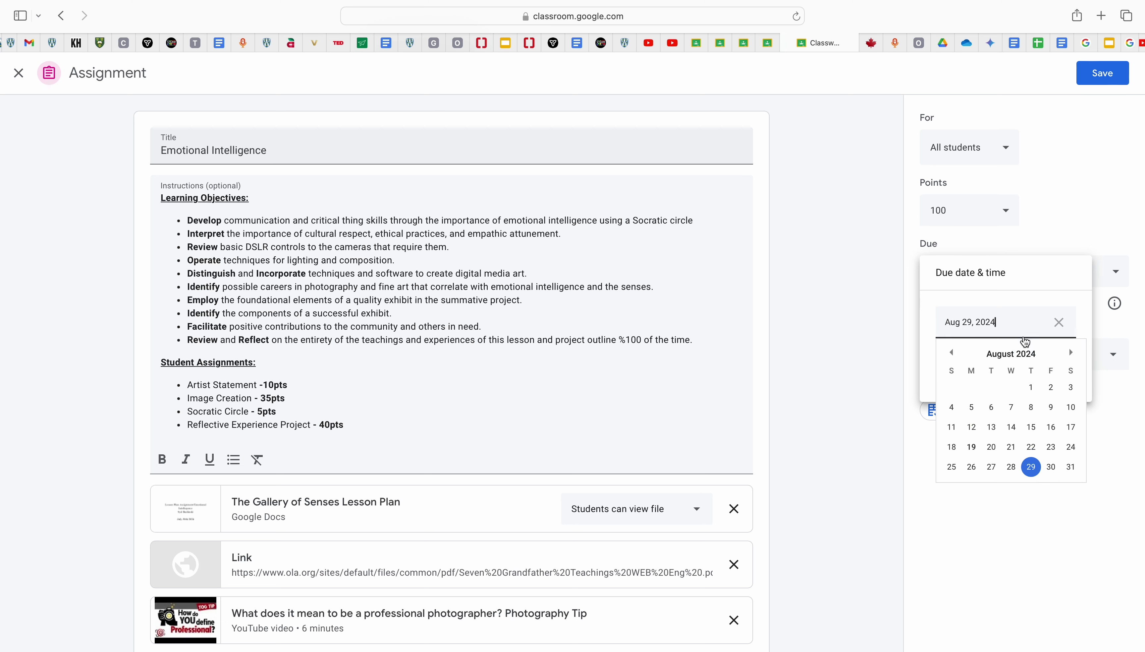
left_click(1071, 353)
left_click(1012, 387)
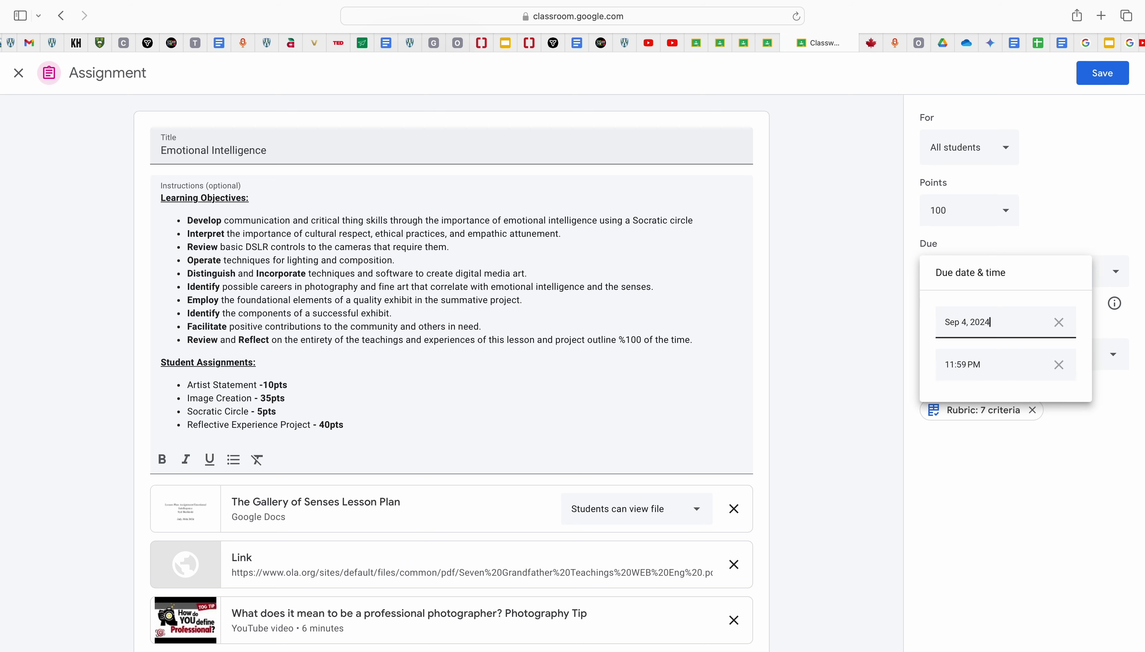
left_click(1094, 207)
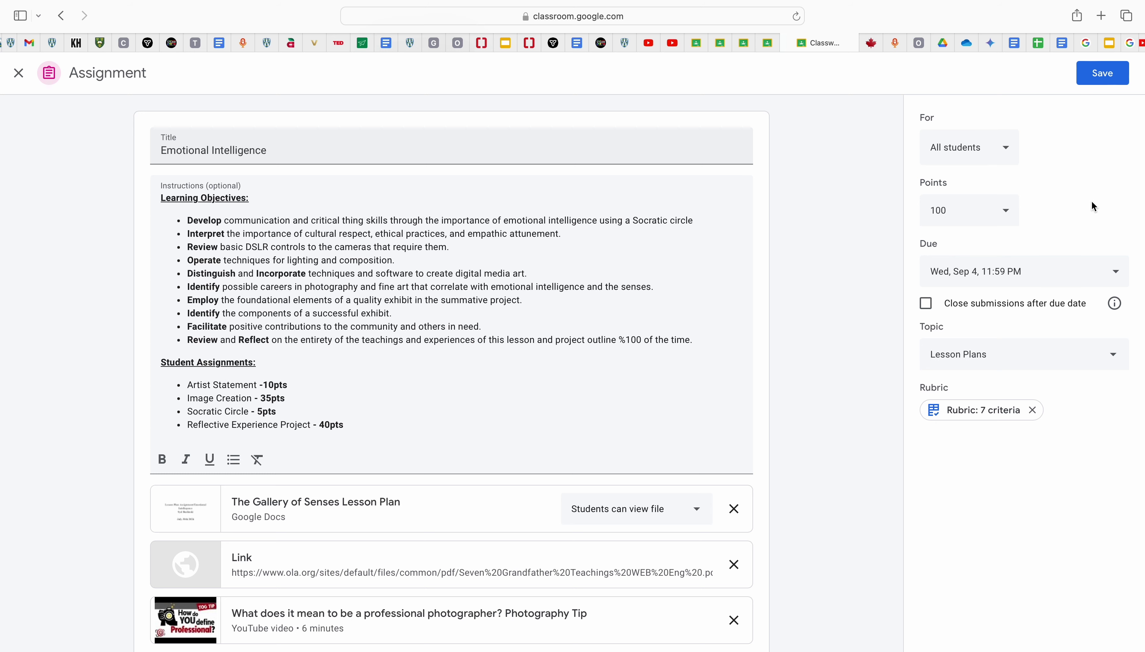
Step: Keep submissions open and Lesson Plans as topic, review the rubric, then close the editor
left_click(928, 309)
left_click(930, 312)
left_click(993, 355)
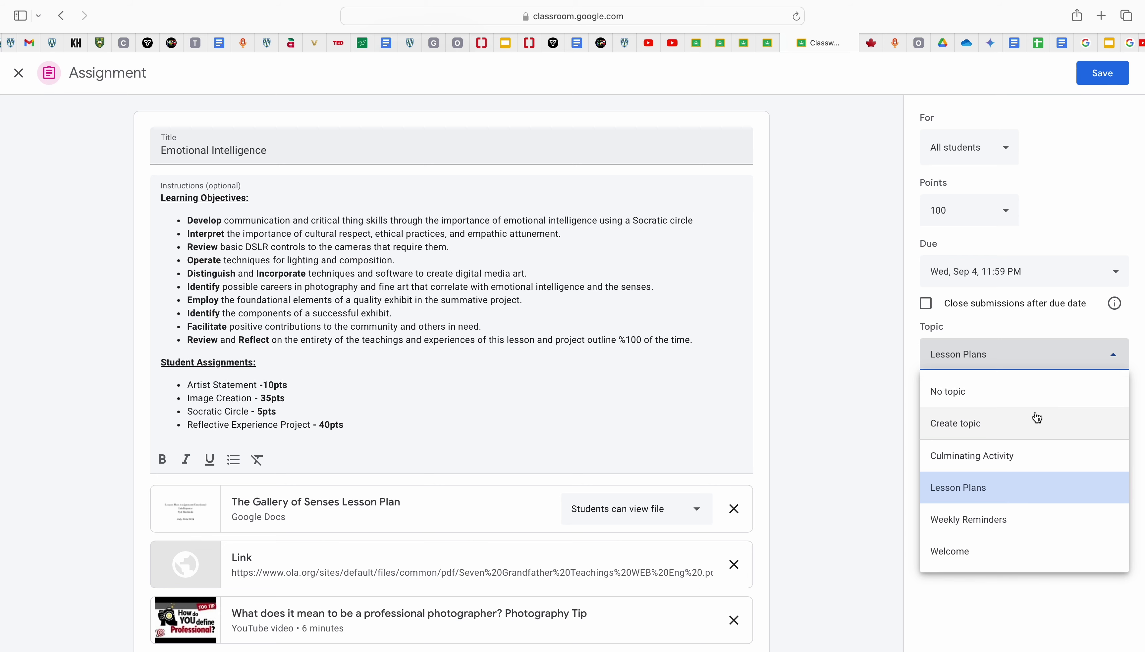
key("Escape")
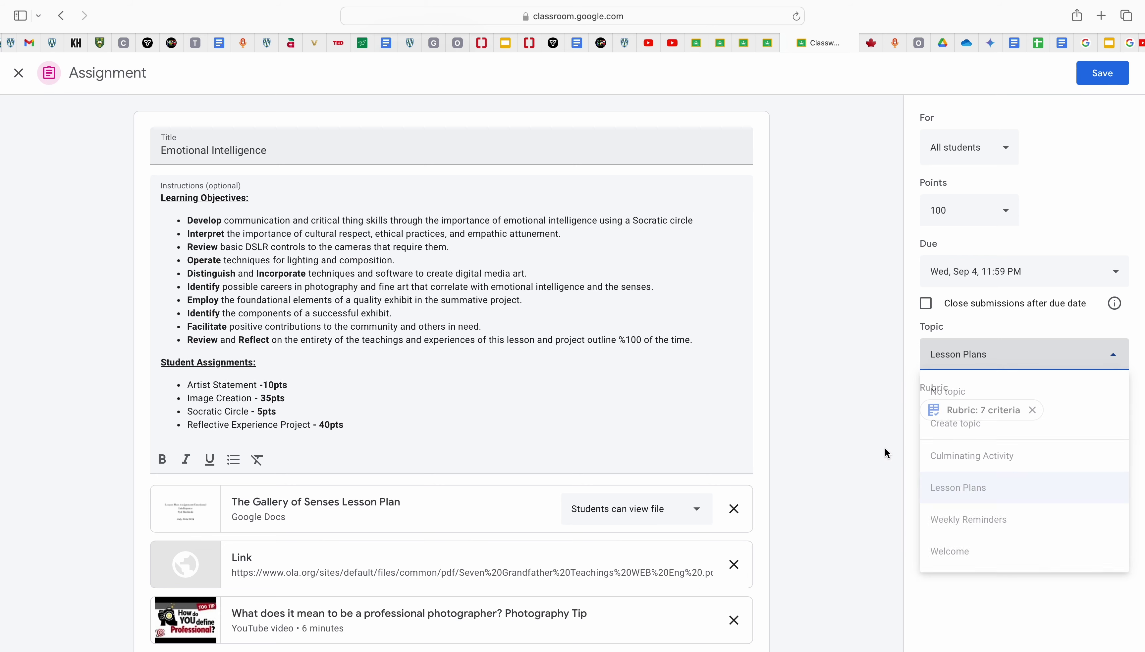
left_click(973, 418)
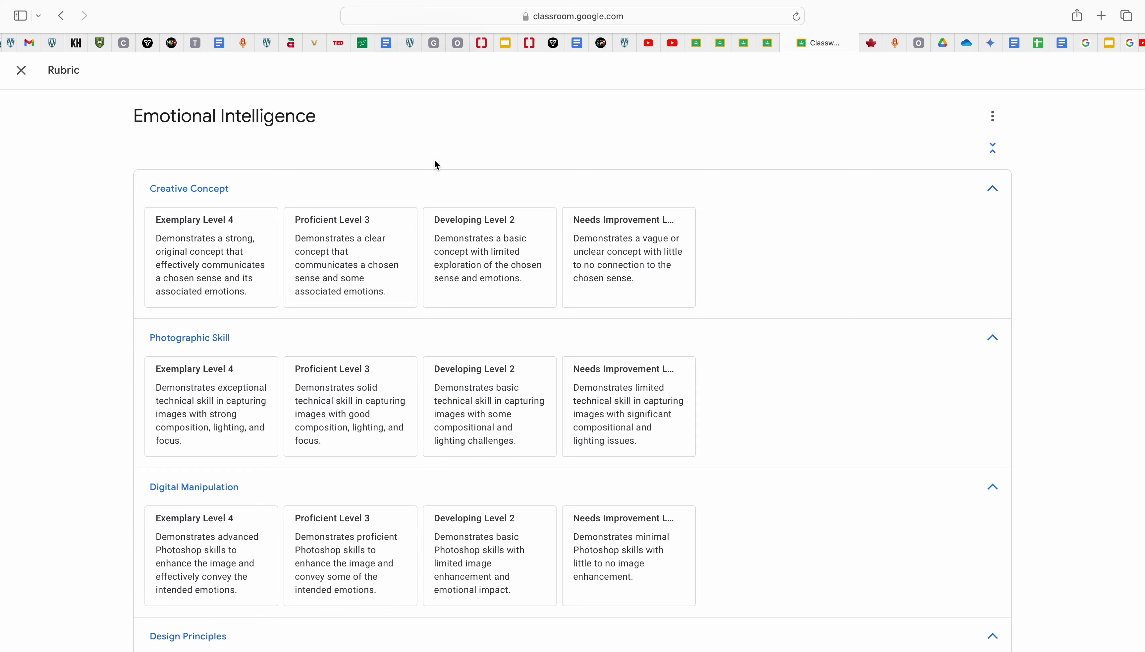
left_click(20, 72)
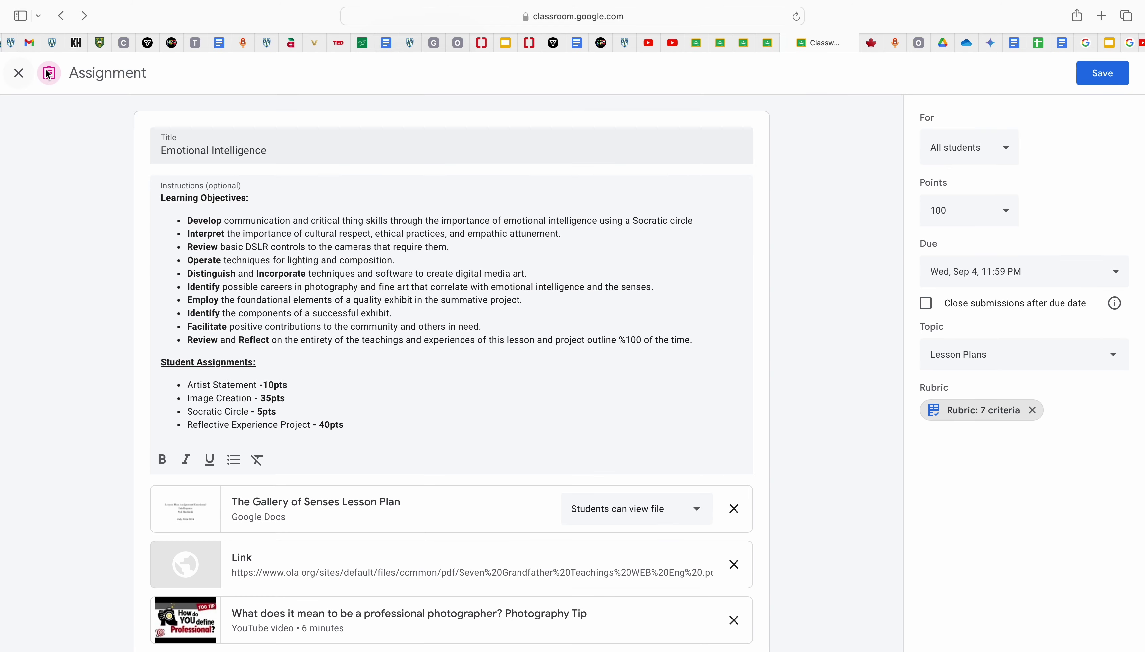
left_click(13, 74)
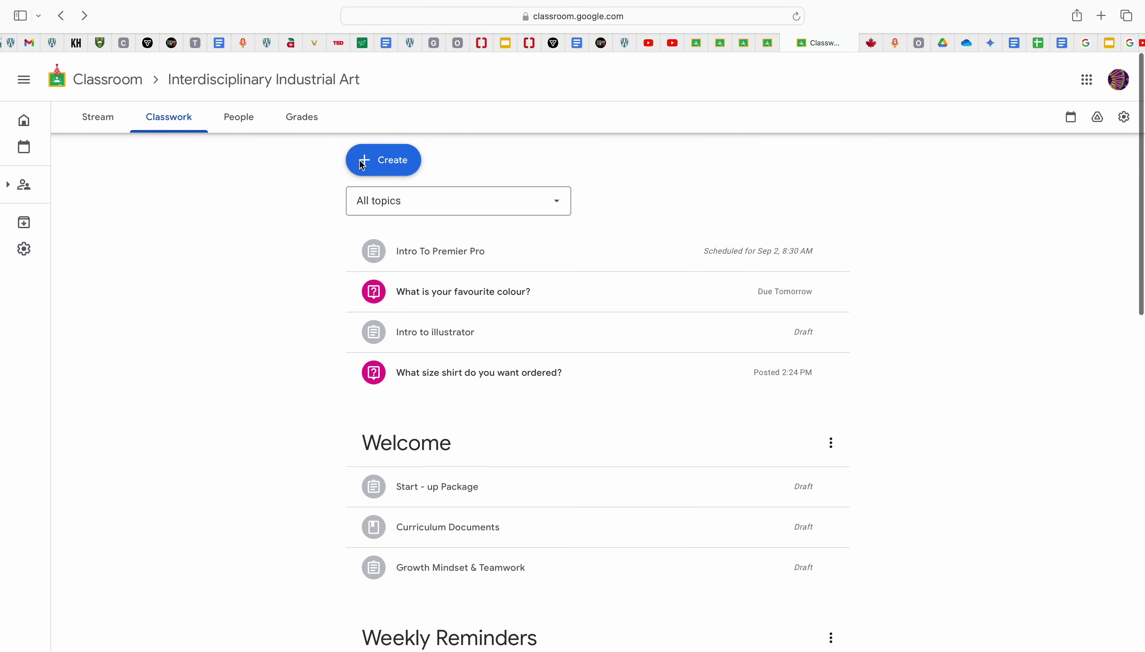